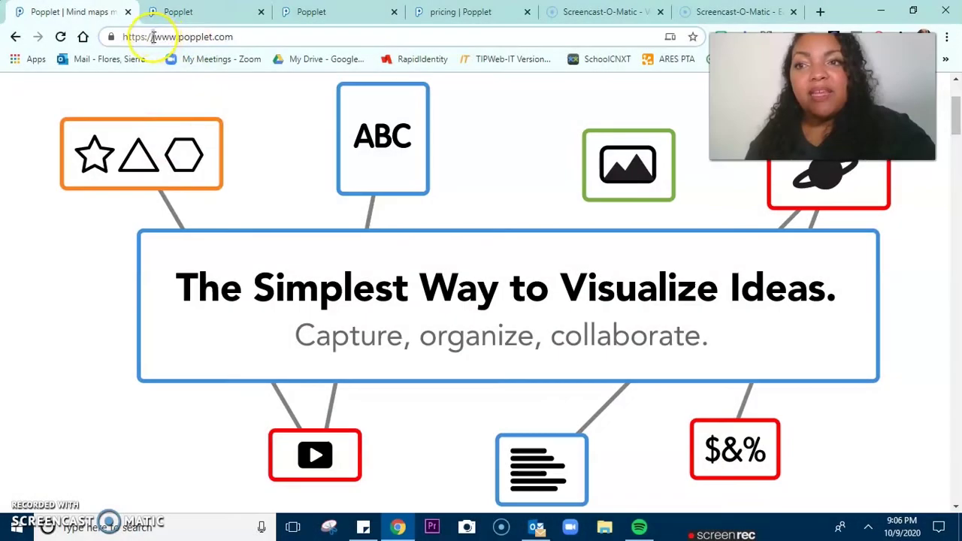
- Show the sign-up option on popplet.com, and open the "My Favorite Ed Tech Apps" popplet from my popplets
{"action": "left_click_drag", "start_coordinate": [154, 36], "coordinate": [236, 37]}
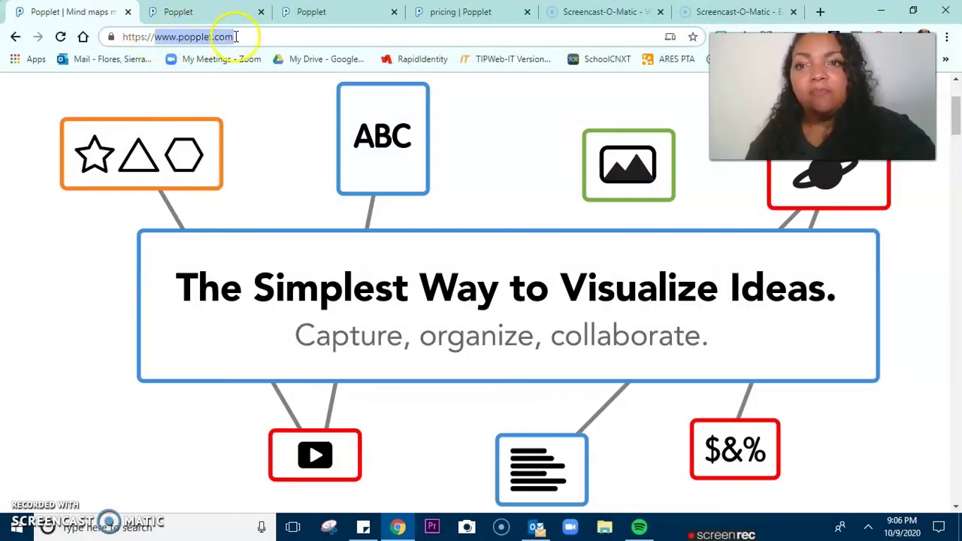
{"action": "left_click", "coordinate": [519, 170]}
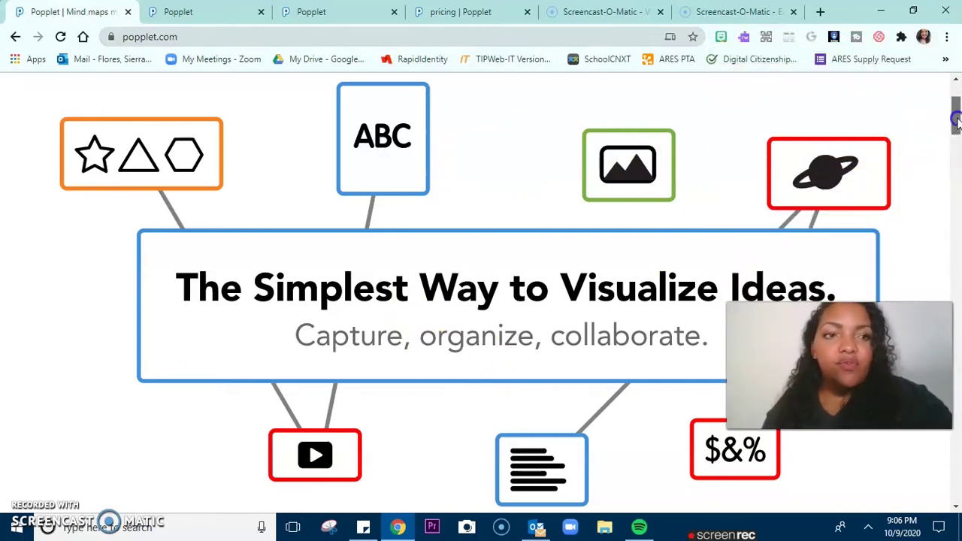
{"action": "scroll", "coordinate": [951, 120], "scroll_direction": "up", "scroll_amount": 2}
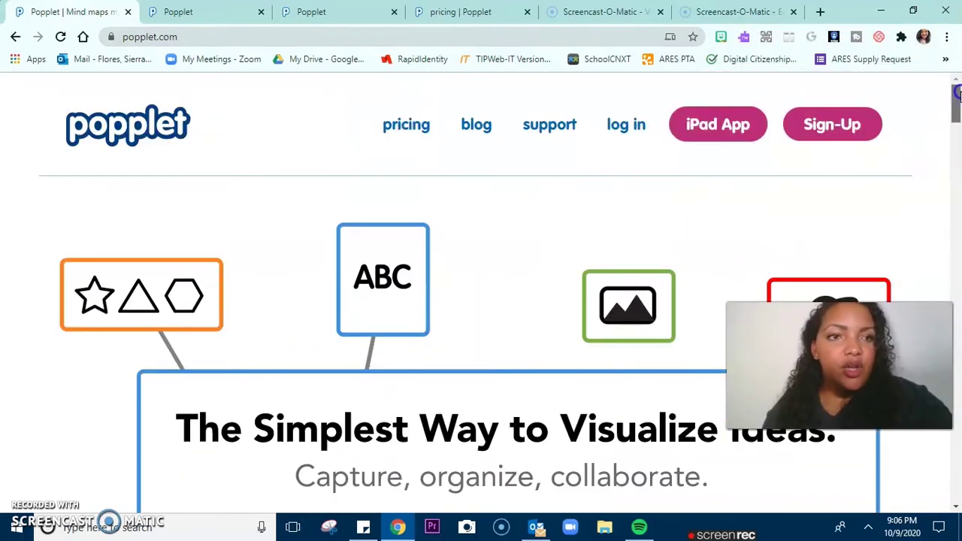
{"action": "left_click", "coordinate": [830, 128]}
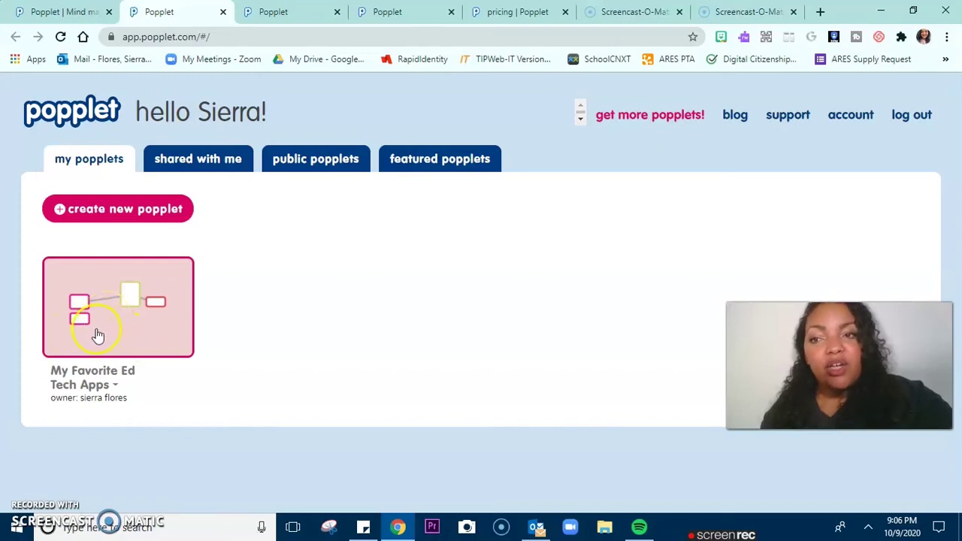
{"action": "left_click", "coordinate": [130, 335]}
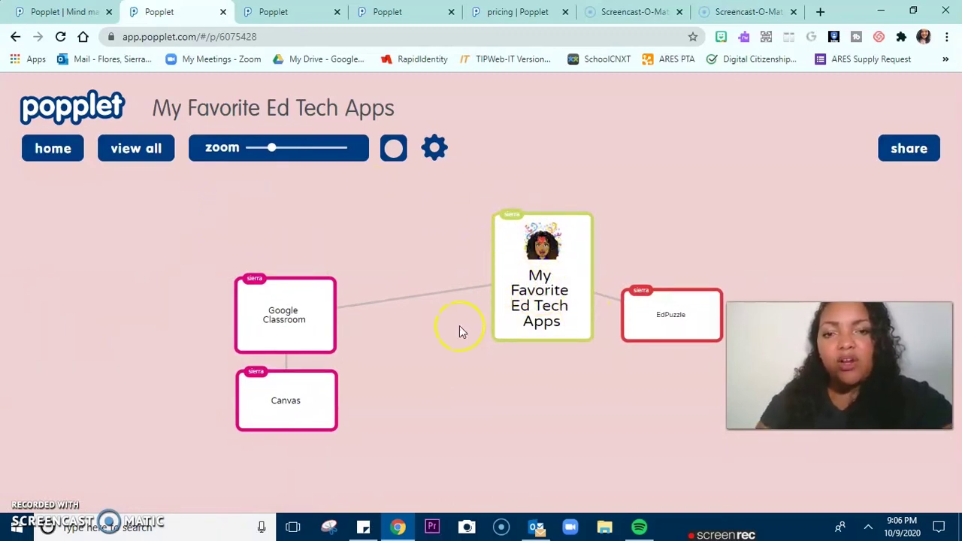
- Change the popplet's background colour to light pinkish lilac
{"action": "left_click_drag", "start_coordinate": [573, 309], "coordinate": [560, 309]}
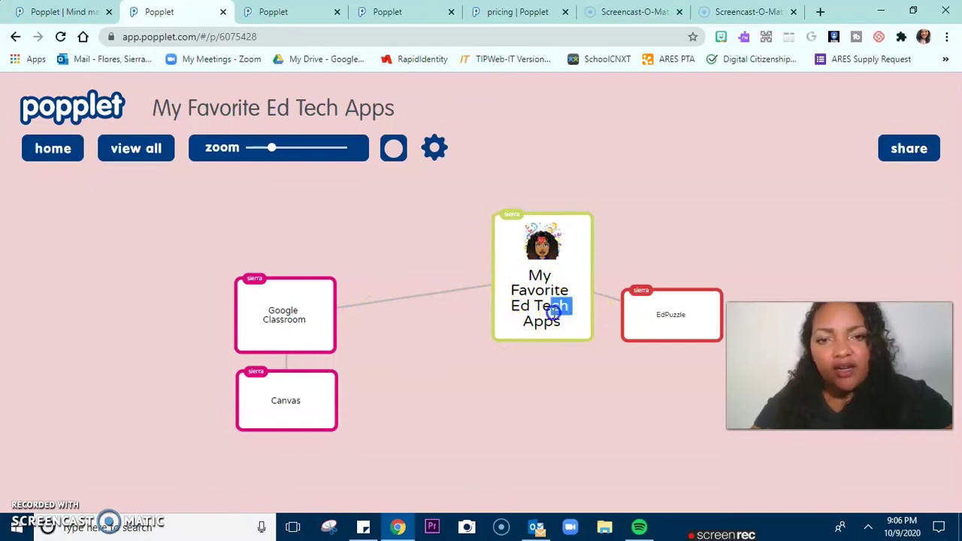
{"action": "left_click", "coordinate": [543, 349]}
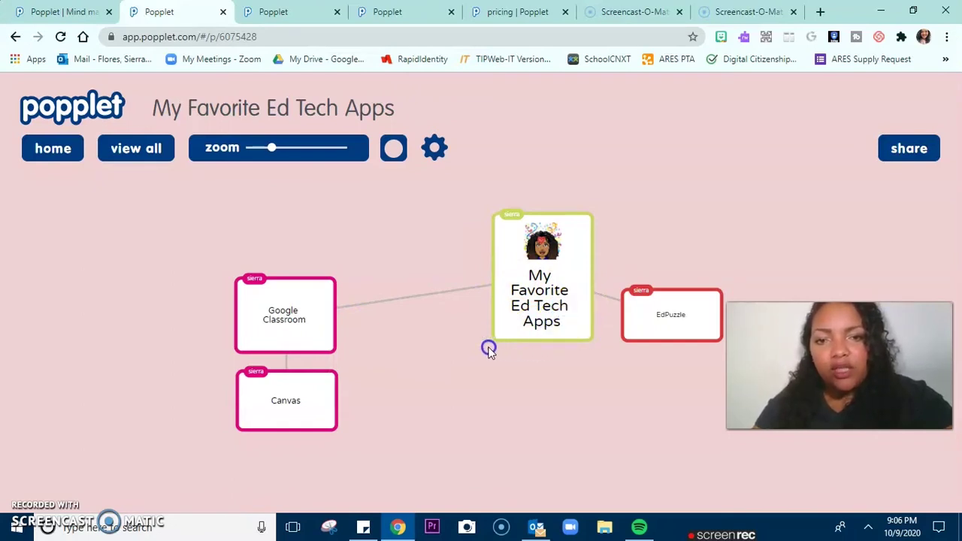
{"action": "left_click_drag", "start_coordinate": [457, 369], "coordinate": [434, 356]}
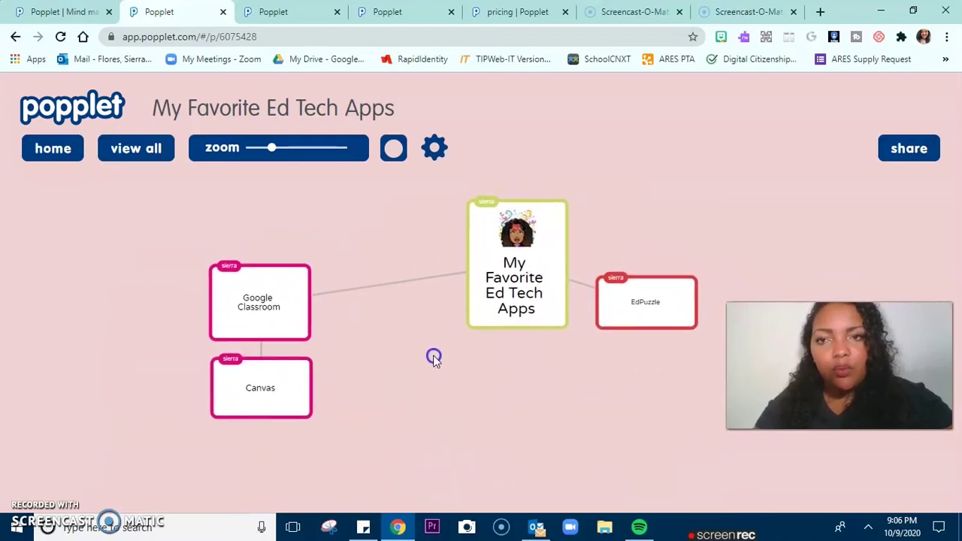
{"action": "left_click", "coordinate": [386, 158]}
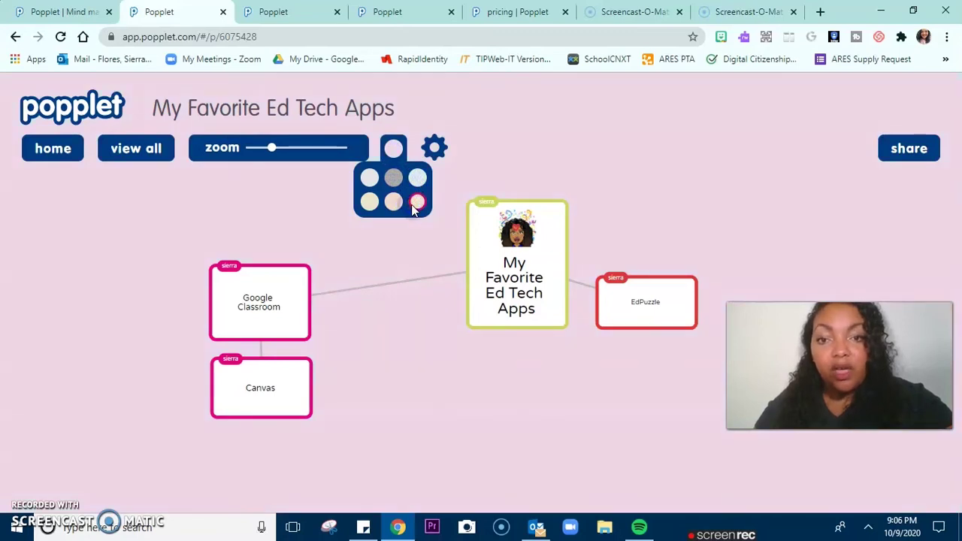
{"action": "left_click", "coordinate": [369, 201]}
{"action": "left_click", "coordinate": [442, 335]}
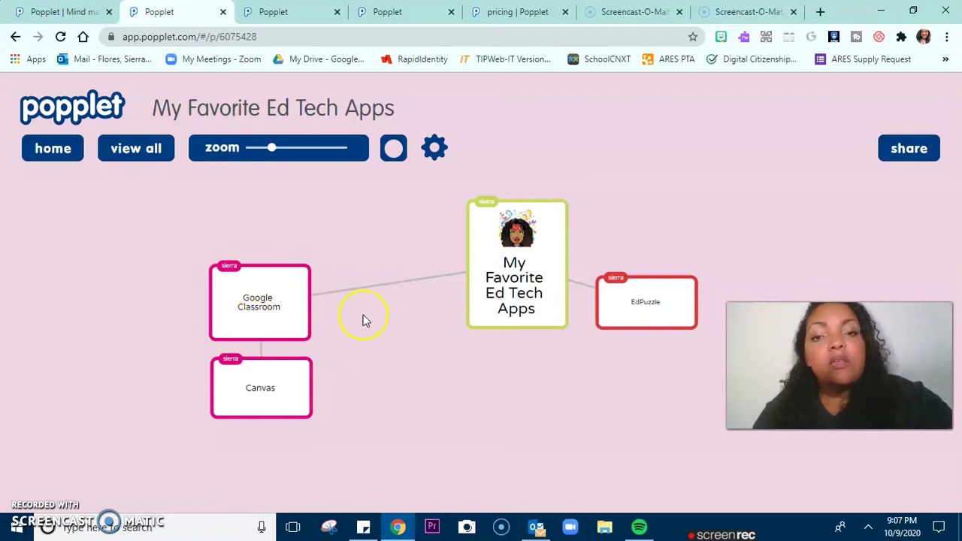
- Try blue, red, orange and pink borders on the central "My Favorite Ed Tech Apps" popple and set its border to black
{"action": "double_click", "coordinate": [515, 281]}
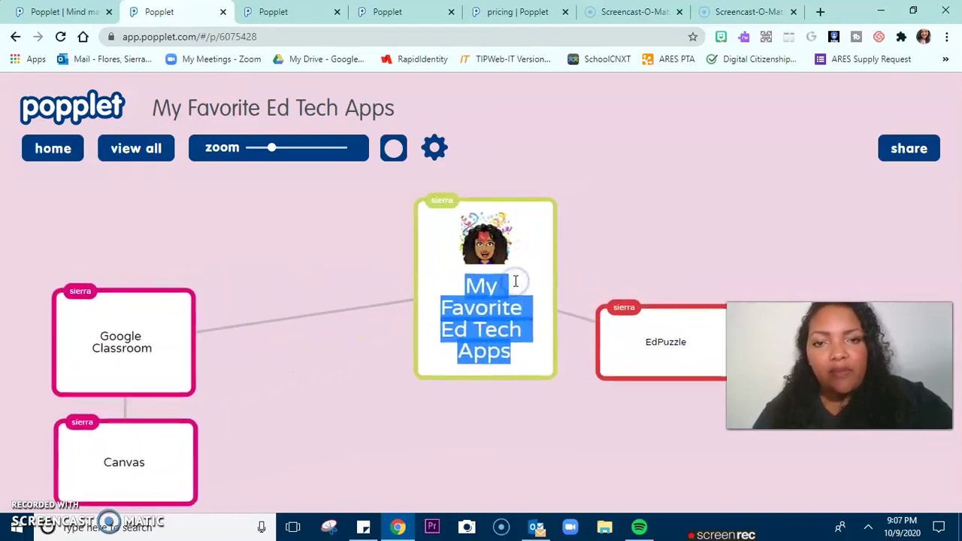
{"action": "left_click", "coordinate": [528, 284]}
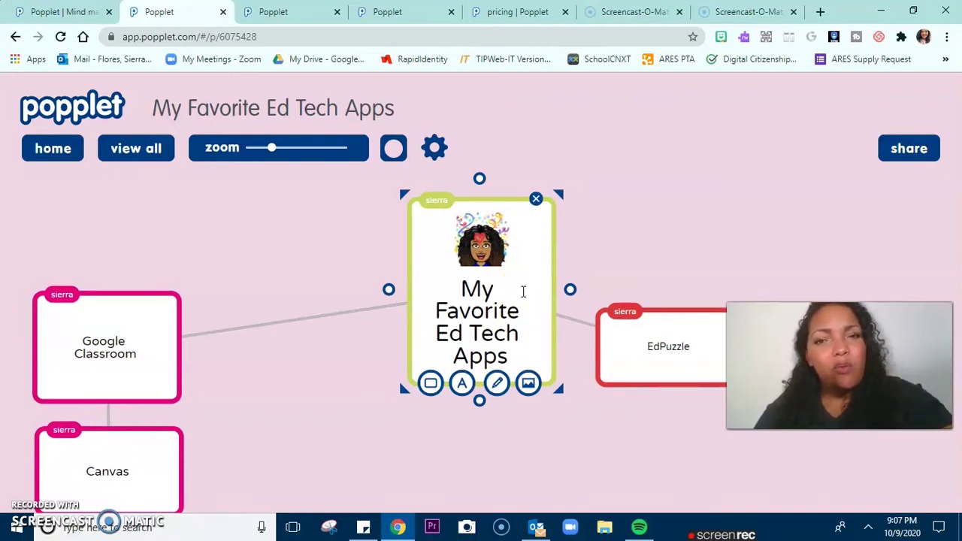
{"action": "left_click", "coordinate": [431, 385]}
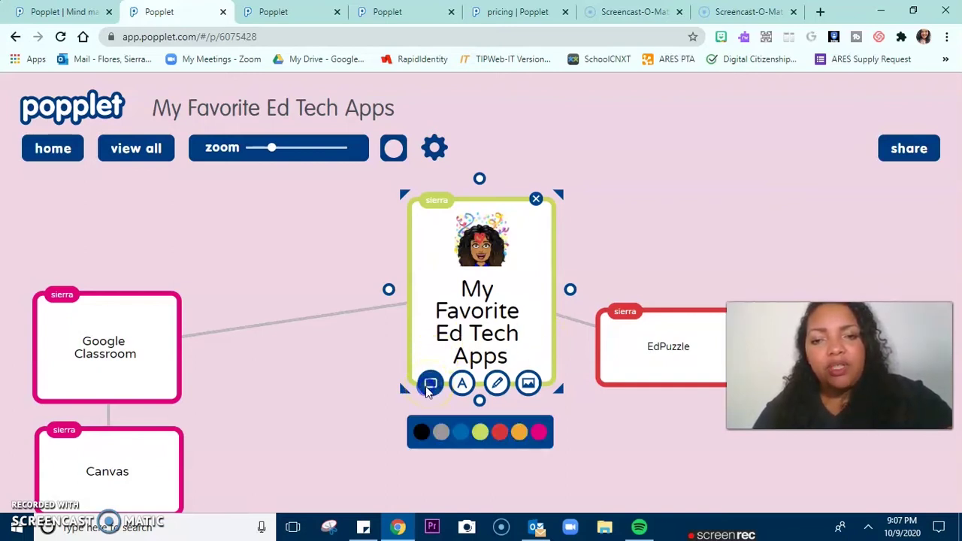
{"action": "left_click", "coordinate": [462, 436]}
{"action": "left_click", "coordinate": [498, 434]}
{"action": "left_click", "coordinate": [520, 434]}
{"action": "left_click", "coordinate": [538, 434]}
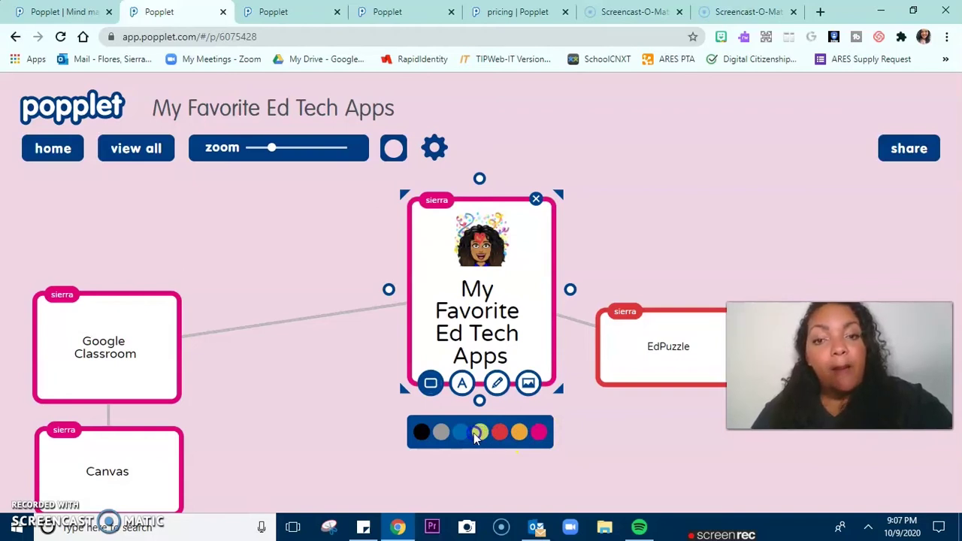
{"action": "left_click", "coordinate": [421, 433]}
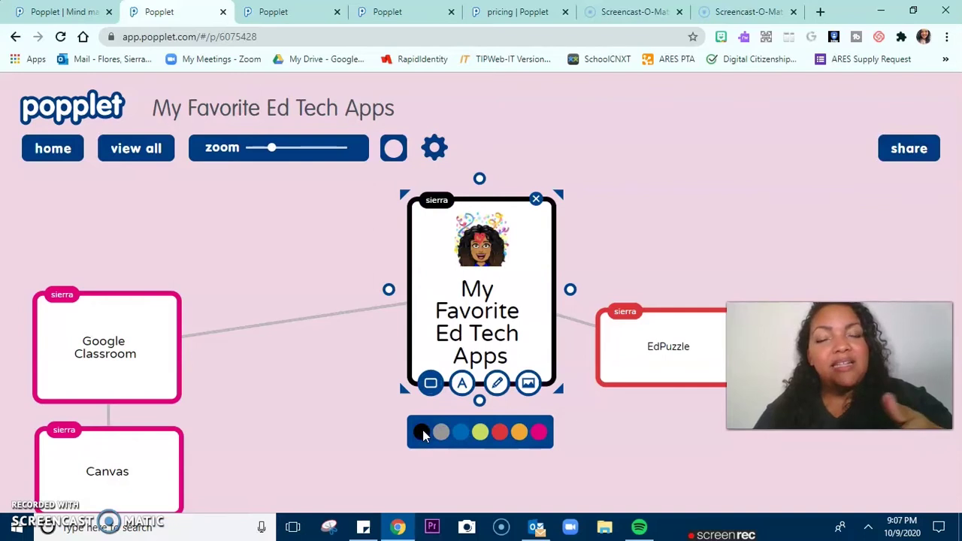
- Try the small and medium text sizes on the central popple's title and return it to the large size
{"action": "left_click", "coordinate": [462, 383]}
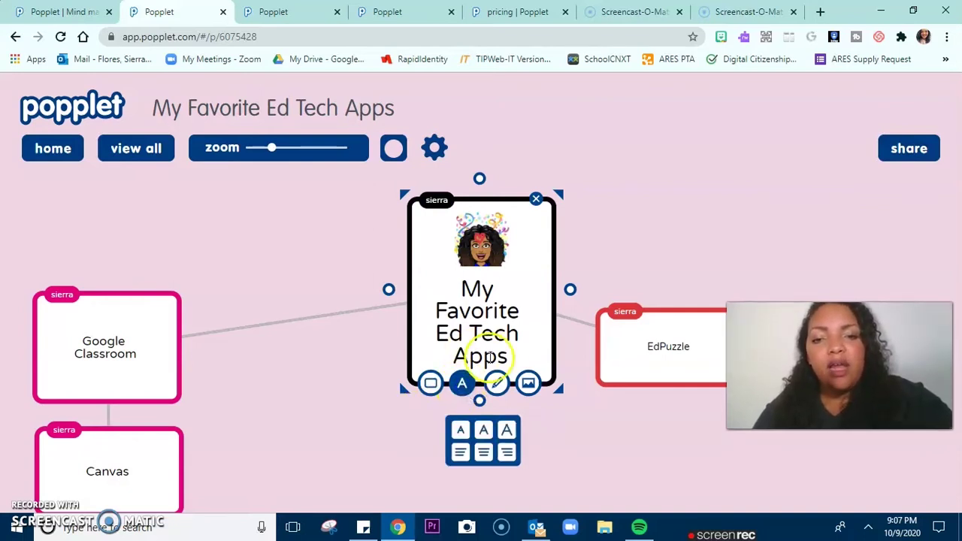
{"action": "left_click_drag", "start_coordinate": [509, 358], "coordinate": [453, 293]}
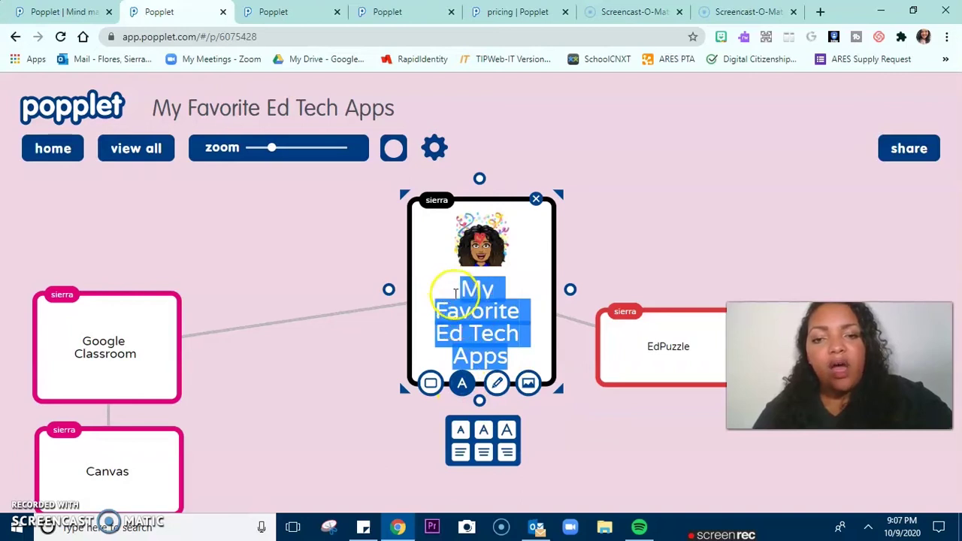
{"action": "left_click", "coordinate": [461, 431]}
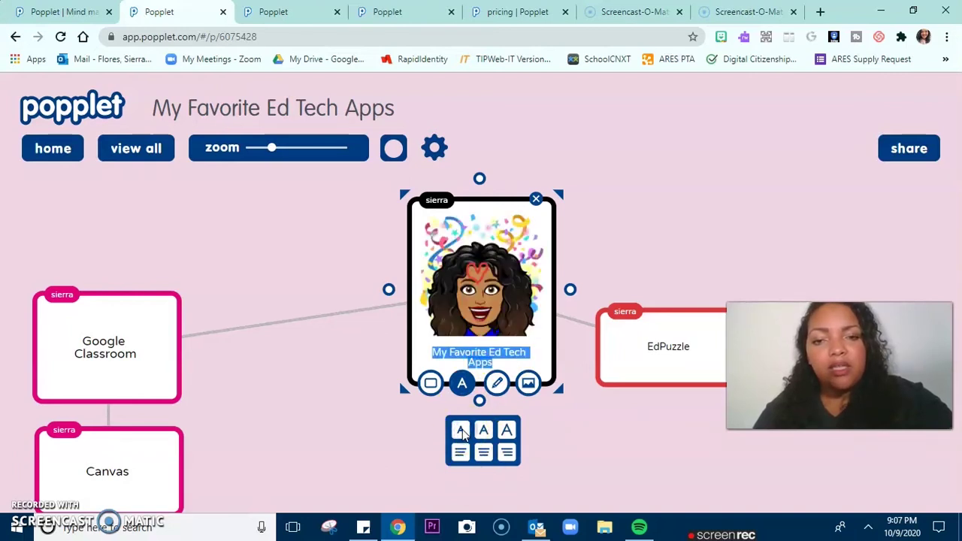
{"action": "left_click", "coordinate": [483, 430]}
{"action": "left_click", "coordinate": [507, 430]}
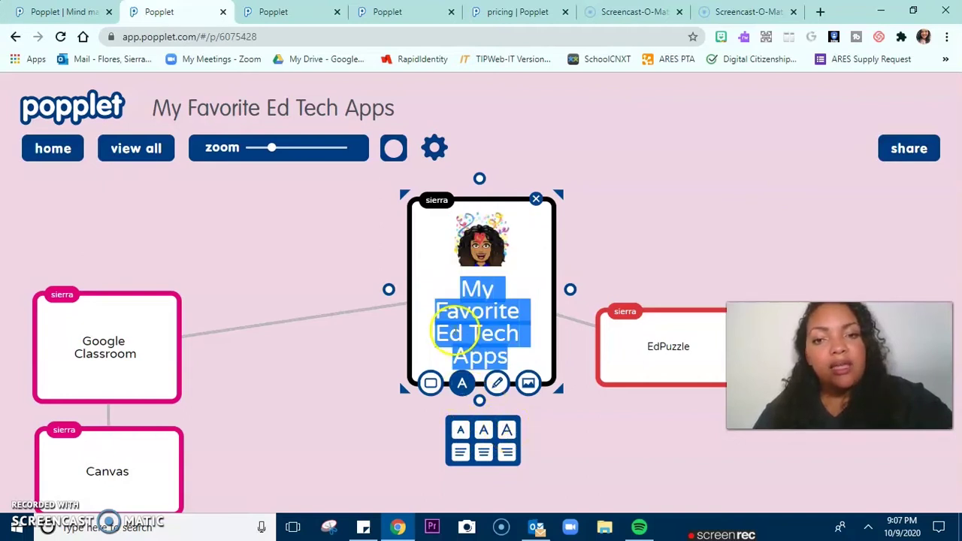
{"action": "left_click", "coordinate": [478, 333]}
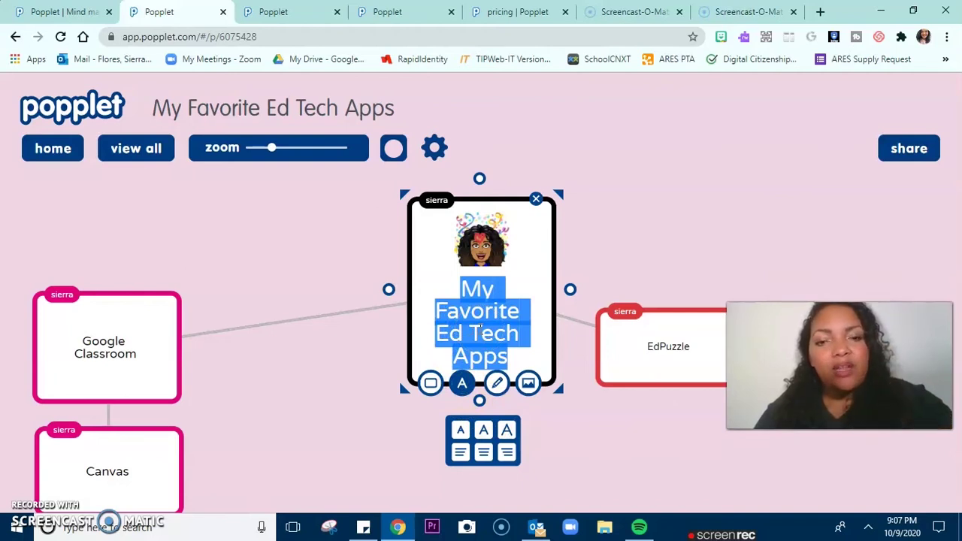
- Draw a small black star on each side of the avatar in the central popple, and open its media options
{"action": "left_click", "coordinate": [497, 383]}
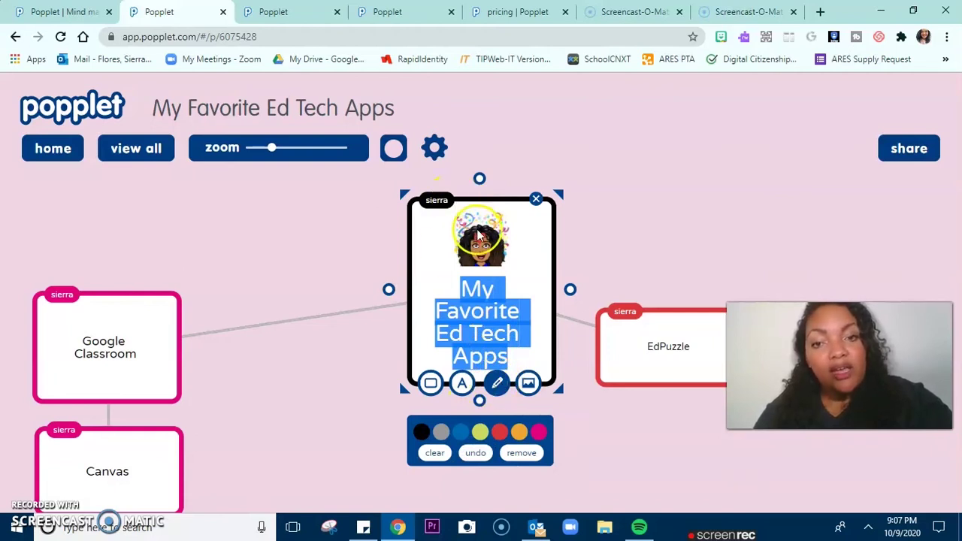
{"action": "mouse_move", "coordinate": [424, 252]}
{"action": "left_mouse_down"}
{"action": "mouse_move", "coordinate": [433, 217]}
{"action": "mouse_move", "coordinate": [430, 248]}
{"action": "mouse_move", "coordinate": [444, 234]}
{"action": "left_mouse_up"}
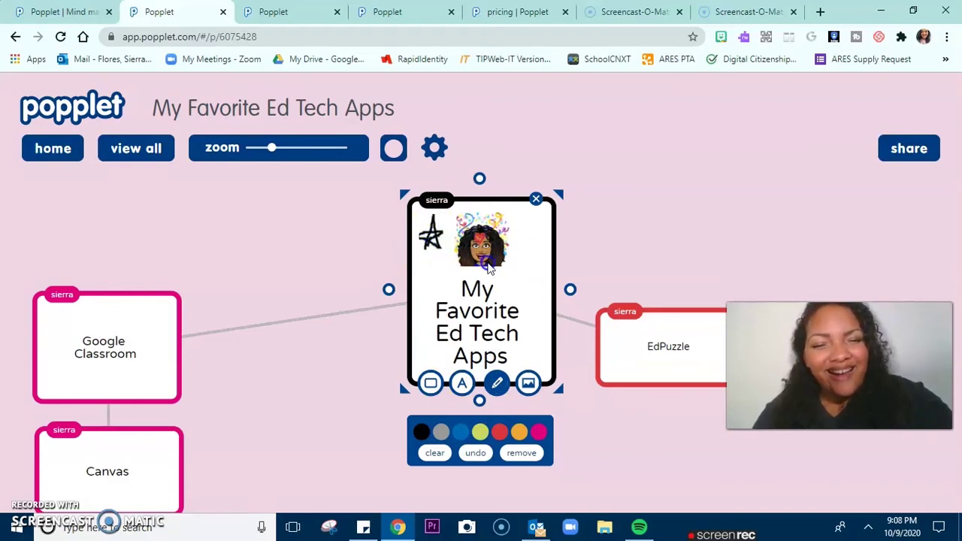
{"action": "mouse_move", "coordinate": [531, 259]}
{"action": "left_mouse_down"}
{"action": "mouse_move", "coordinate": [530, 226]}
{"action": "mouse_move", "coordinate": [541, 242]}
{"action": "mouse_move", "coordinate": [530, 248]}
{"action": "mouse_move", "coordinate": [525, 239]}
{"action": "mouse_move", "coordinate": [542, 226]}
{"action": "mouse_move", "coordinate": [532, 250]}
{"action": "left_mouse_up"}
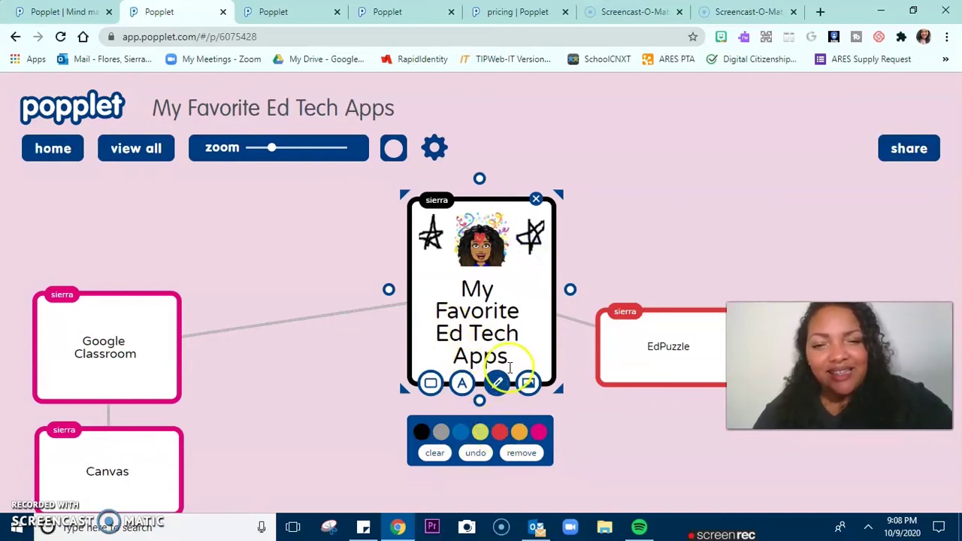
{"action": "left_click", "coordinate": [530, 385]}
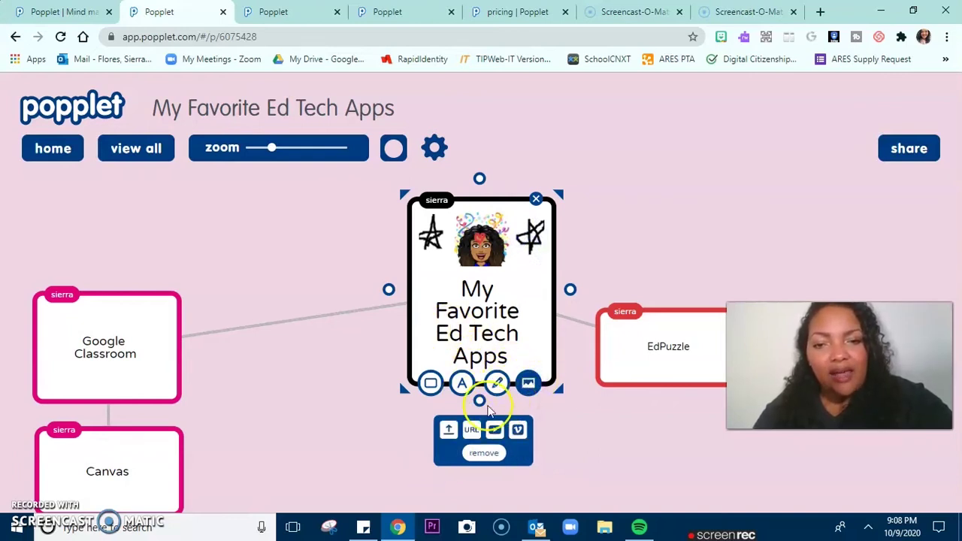
{"action": "left_click", "coordinate": [470, 431]}
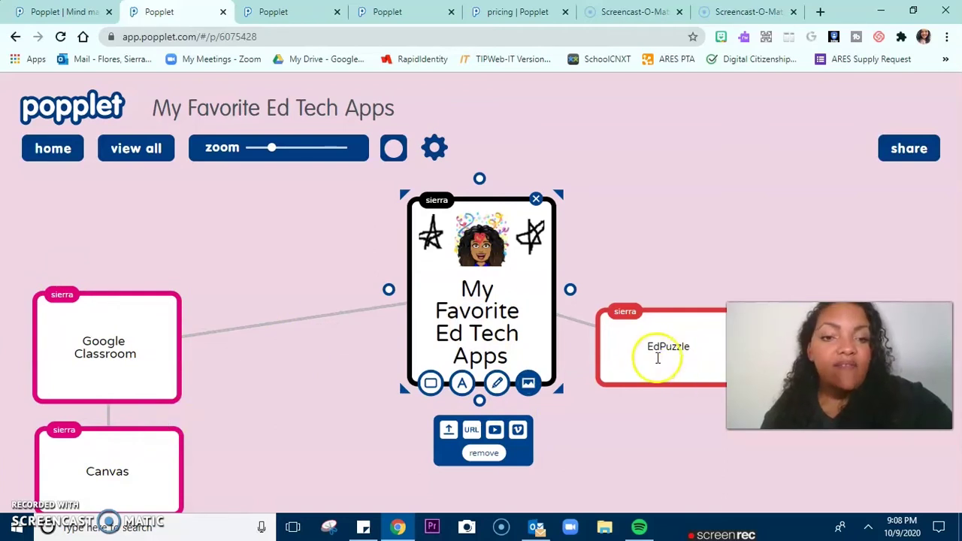
- Add a connected popple below EdPuzzle with the text "Vimeo"
{"action": "left_click", "coordinate": [656, 389]}
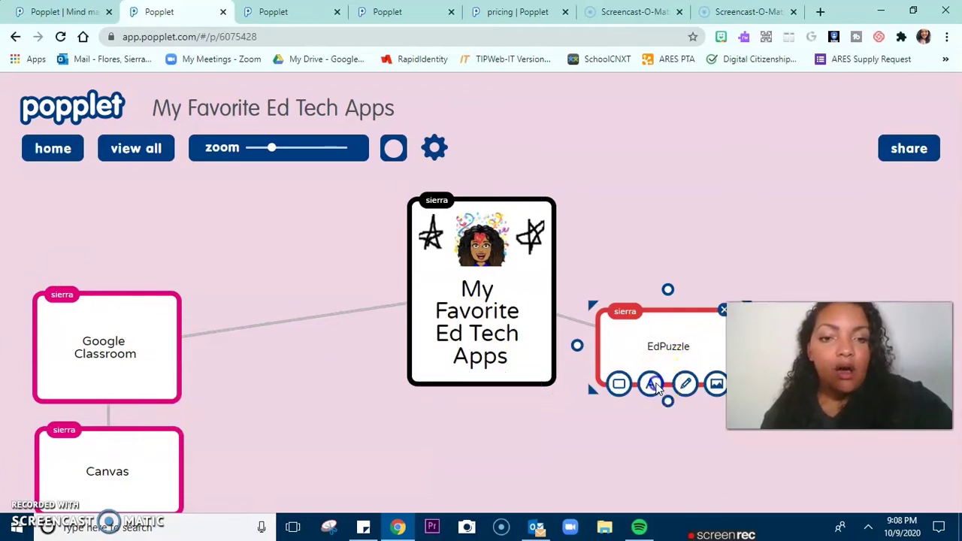
{"action": "left_click_drag", "start_coordinate": [668, 406], "coordinate": [666, 429]}
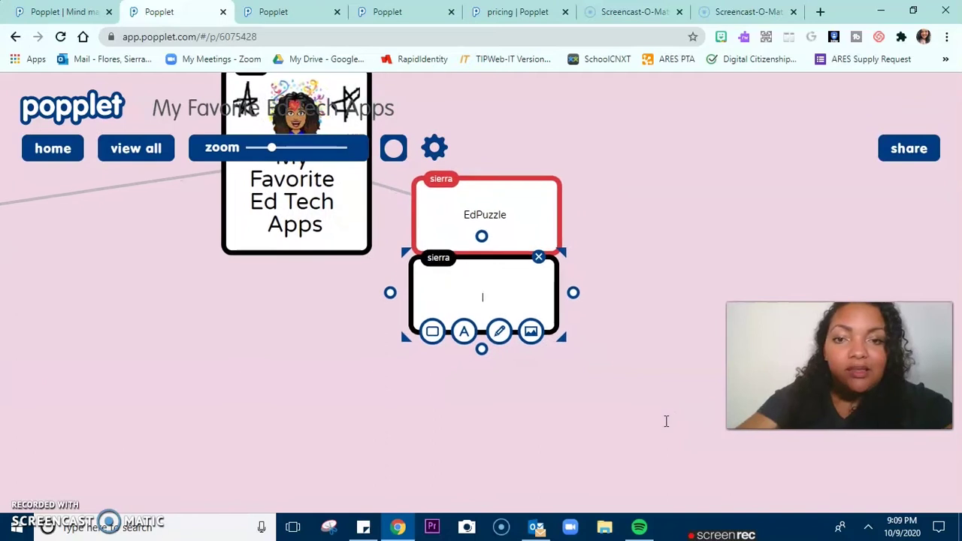
{"action": "type", "text": "Vimeo"}
{"action": "left_click", "coordinate": [631, 407]}
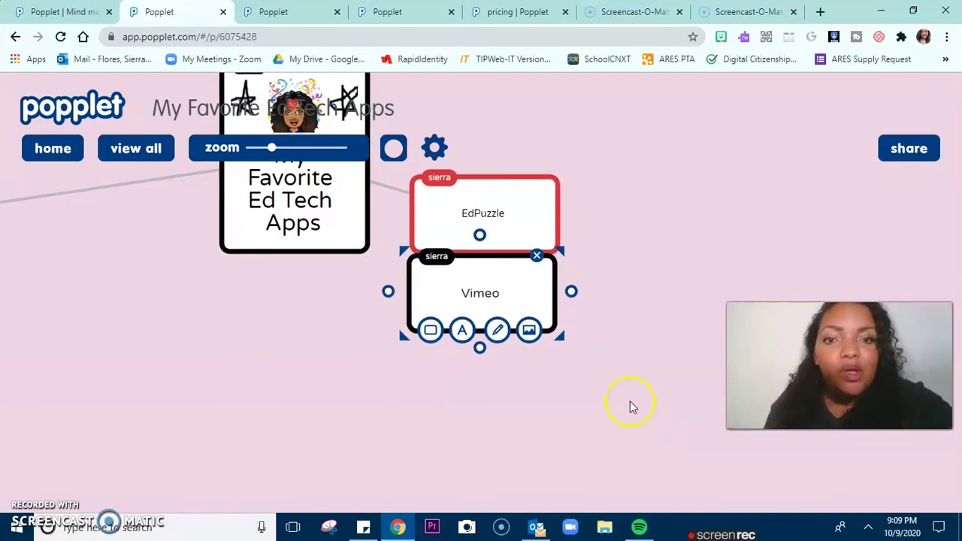
- Give the Vimeo popple a red border and move it slightly down, away from the EdPuzzle popple
{"action": "left_click", "coordinate": [430, 330]}
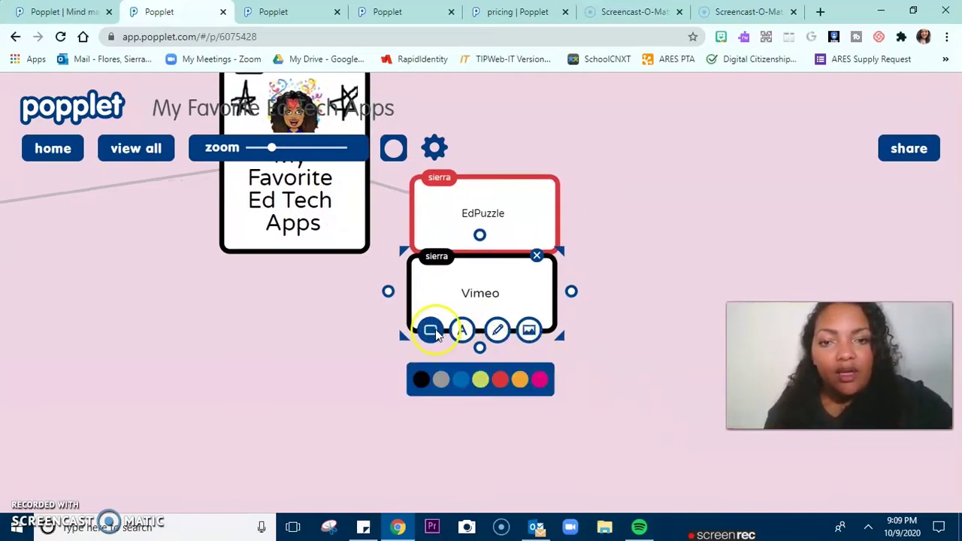
{"action": "left_click", "coordinate": [502, 382]}
{"action": "left_click_drag", "start_coordinate": [477, 264], "coordinate": [481, 303]}
{"action": "left_click", "coordinate": [633, 272]}
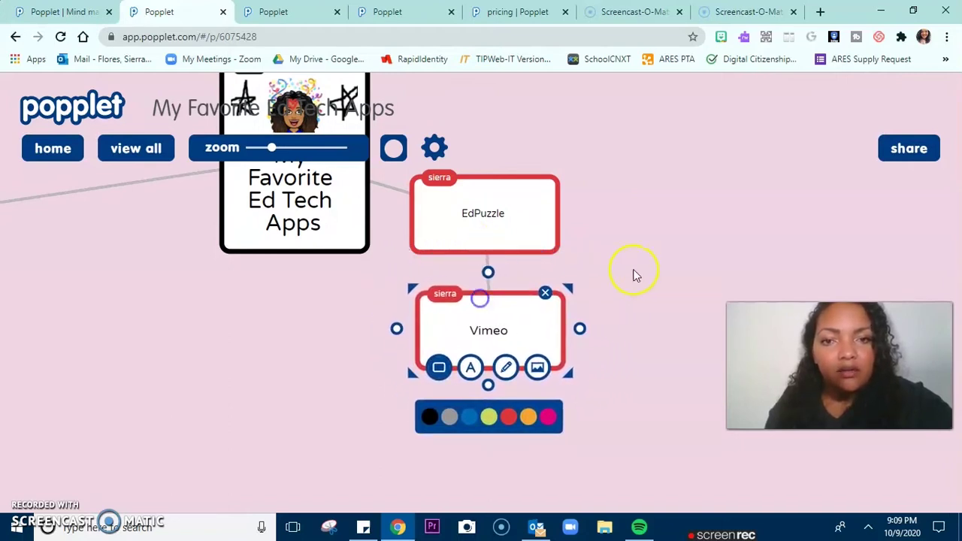
- Add a popple connected to the central one, placed above and to the right of it, with the text "Nearpod"
{"action": "left_click_drag", "start_coordinate": [655, 273], "coordinate": [701, 459]}
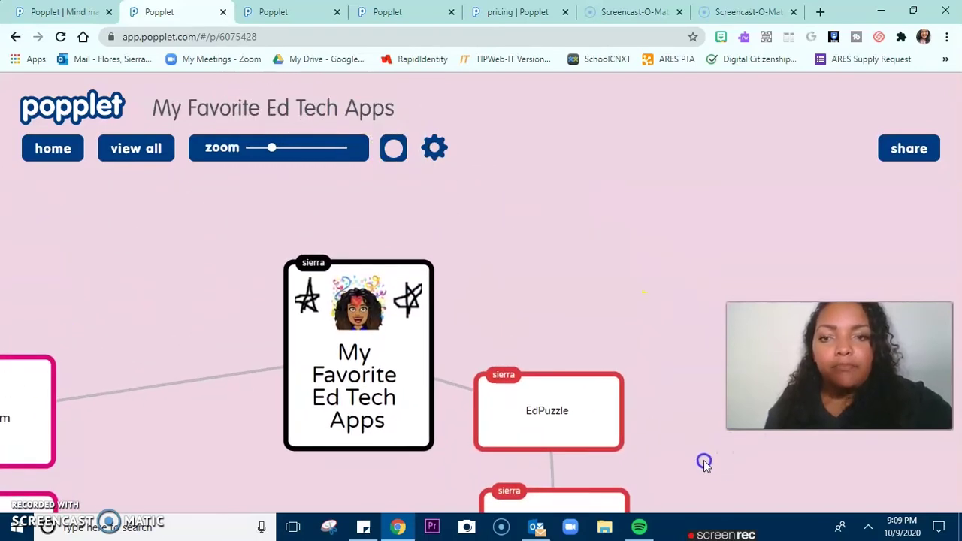
{"action": "left_click", "coordinate": [421, 344]}
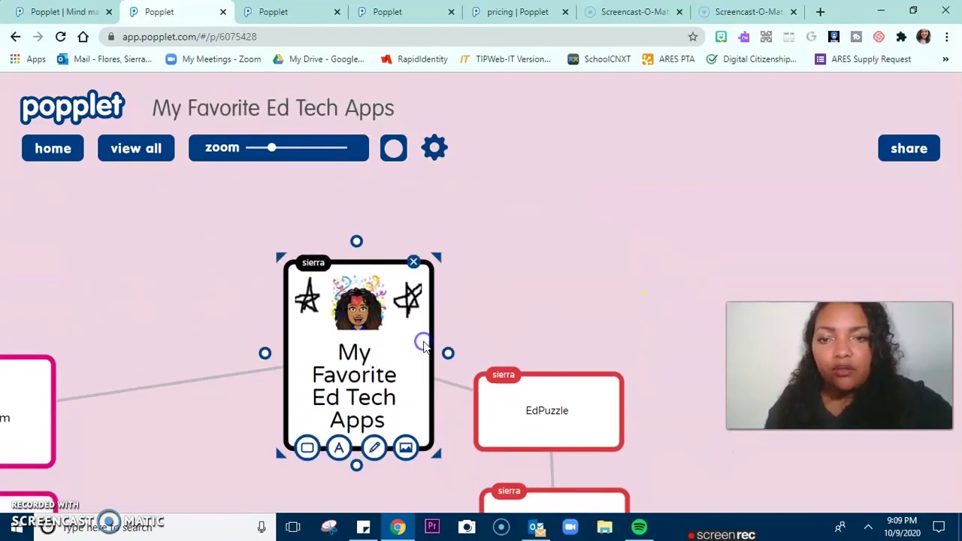
{"action": "left_click_drag", "start_coordinate": [447, 352], "coordinate": [584, 194]}
{"action": "left_click", "coordinate": [591, 194]}
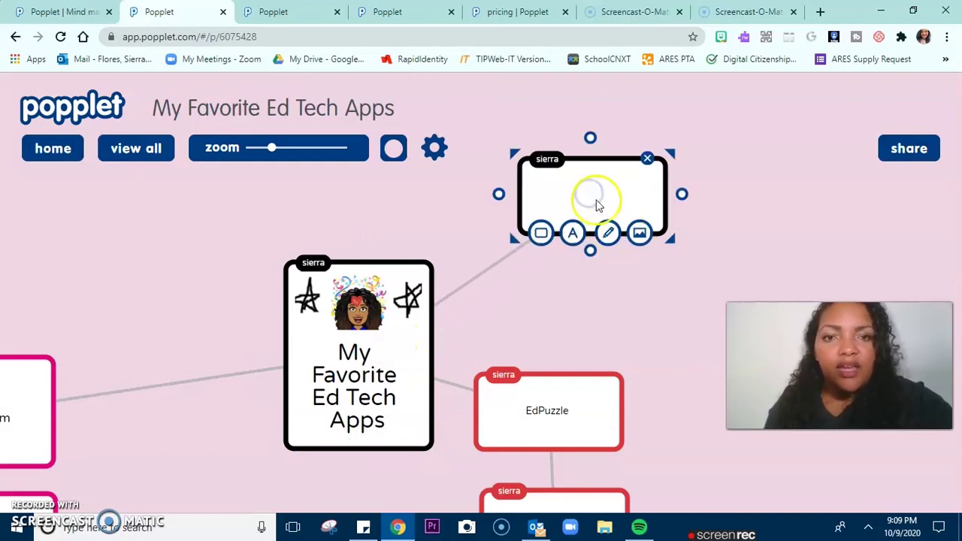
{"action": "left_click", "coordinate": [590, 192]}
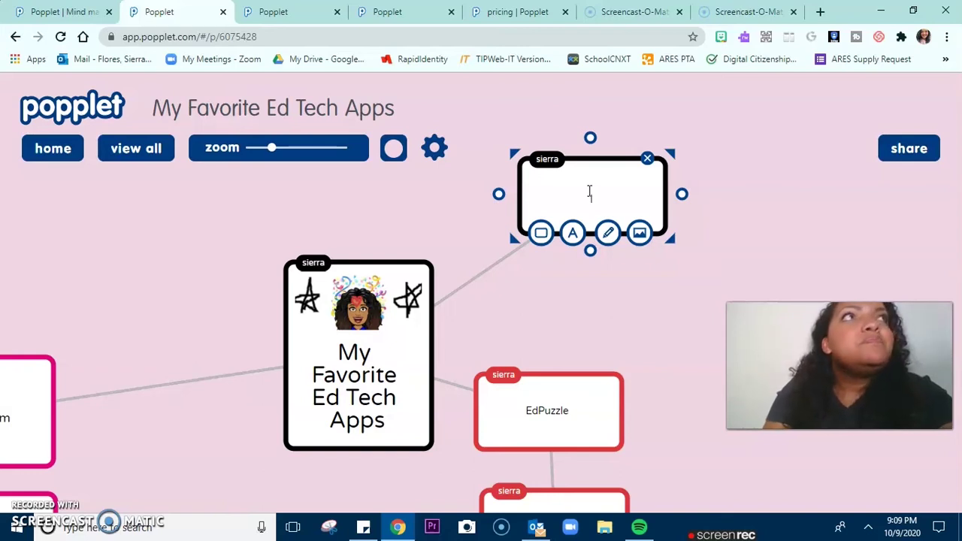
{"action": "type", "text": "rpod"}
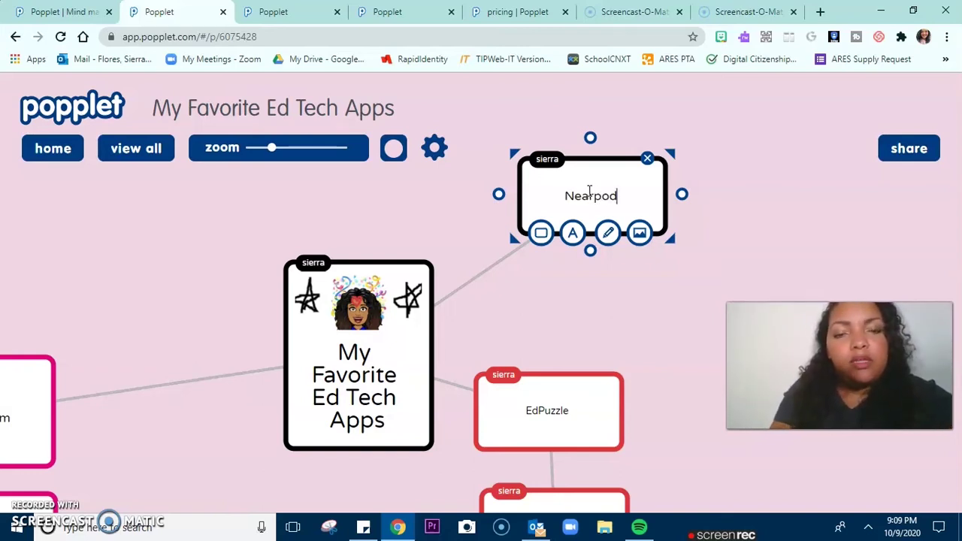
- Give the Nearpod popple a blue border
{"action": "left_click", "coordinate": [541, 233]}
{"action": "left_click", "coordinate": [571, 282]}
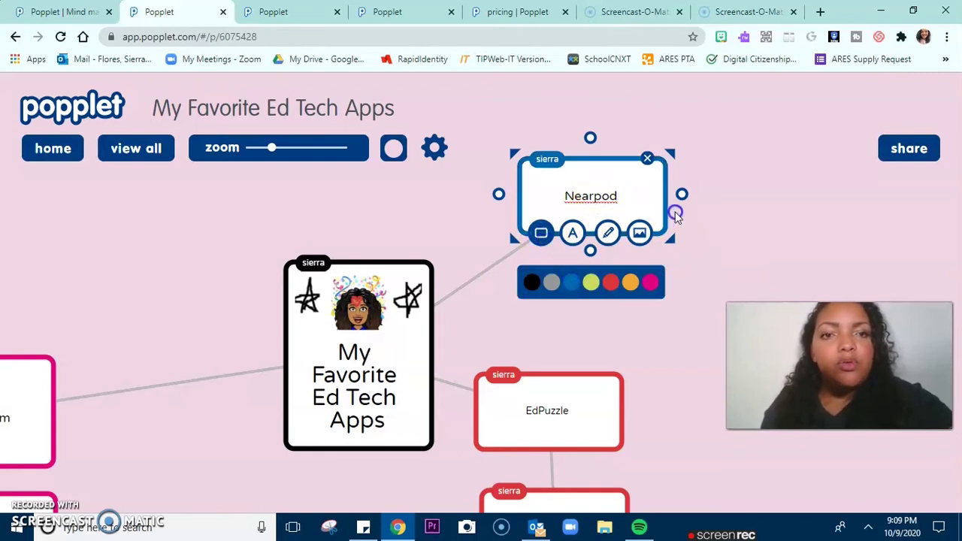
{"action": "left_click", "coordinate": [732, 202]}
- Add a popple connected to Nearpod with the text "Peardeck" and give it a blue border
{"action": "left_click", "coordinate": [614, 172]}
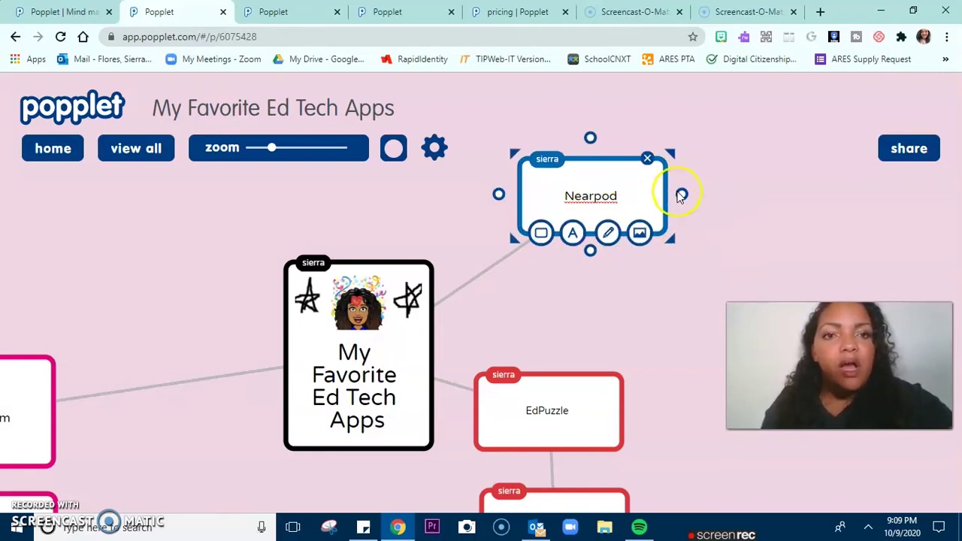
{"action": "left_click_drag", "start_coordinate": [696, 180], "coordinate": [724, 150]}
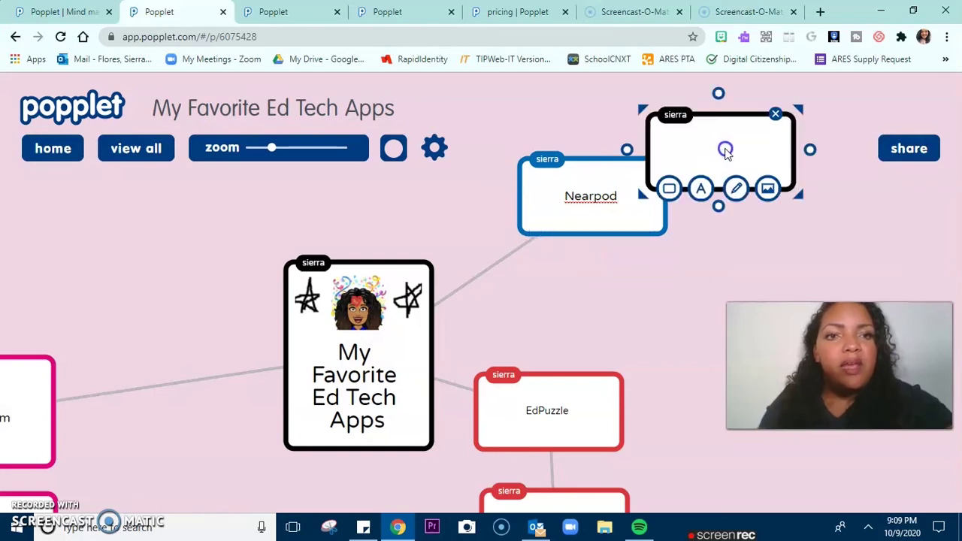
{"action": "type", "text": "Peardeck"}
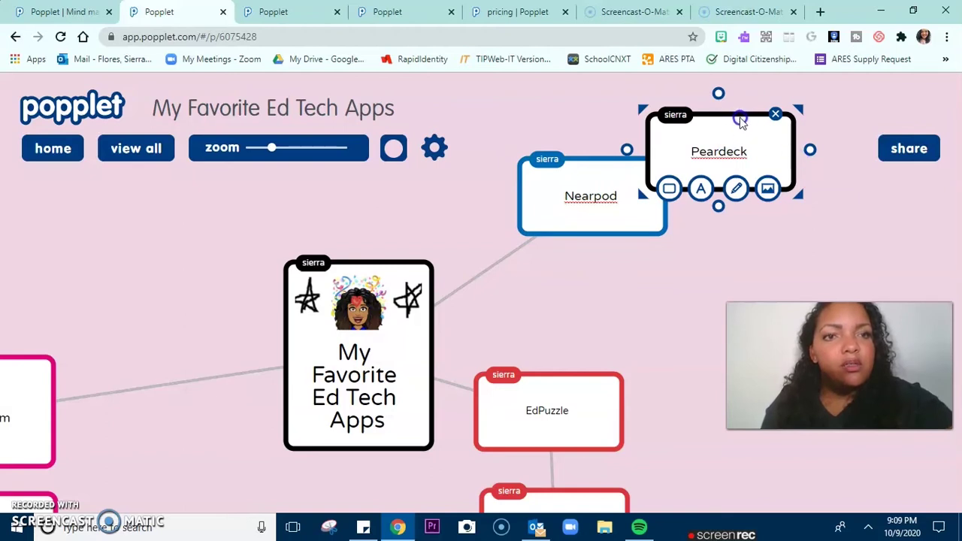
{"action": "left_click", "coordinate": [669, 188]}
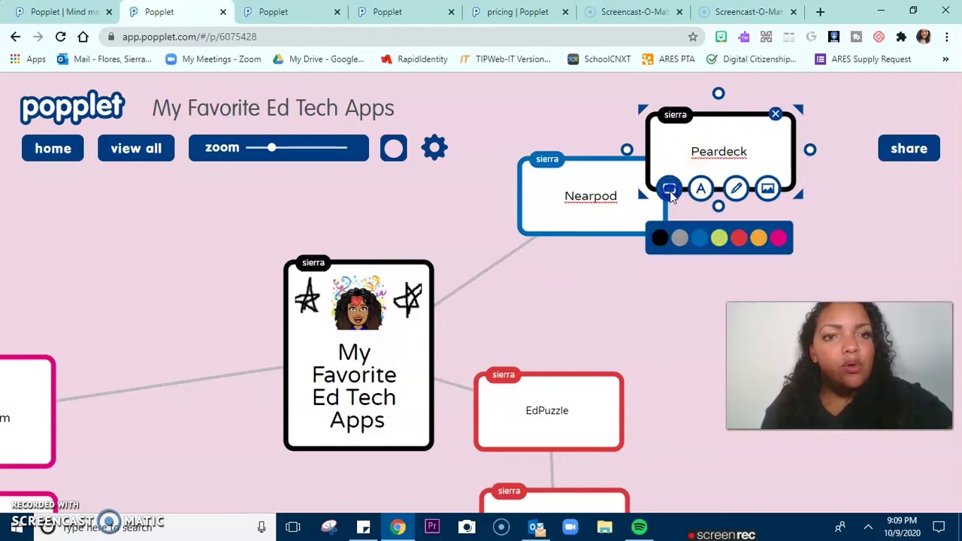
{"action": "left_click", "coordinate": [698, 239]}
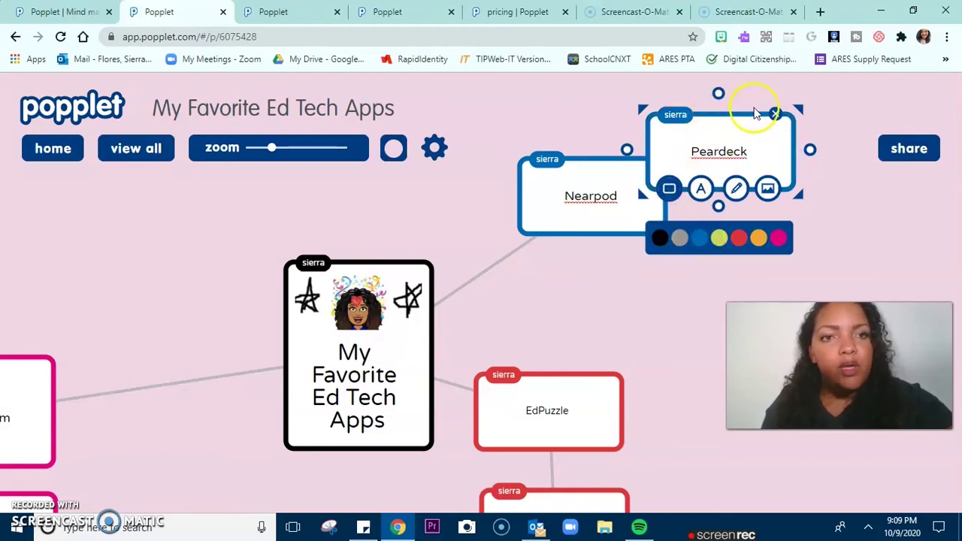
{"action": "left_click", "coordinate": [835, 197]}
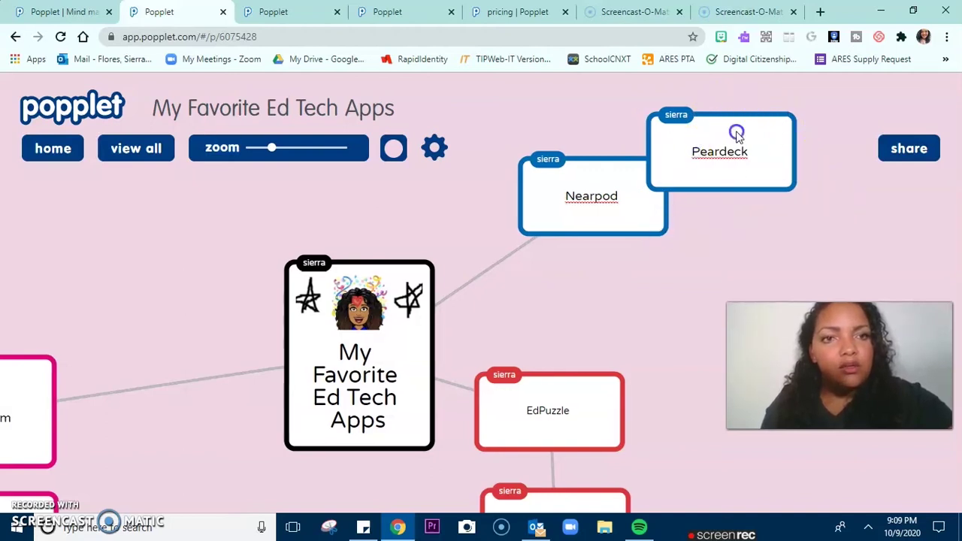
- Move the Peardeck popple off the Nearpod popple so it sits beside it, to its right, at the same height
{"action": "triple_click", "coordinate": [735, 127]}
{"action": "left_click", "coordinate": [732, 126]}
{"action": "triple_click", "coordinate": [682, 175]}
{"action": "triple_click", "coordinate": [713, 150]}
{"action": "left_click", "coordinate": [713, 150]}
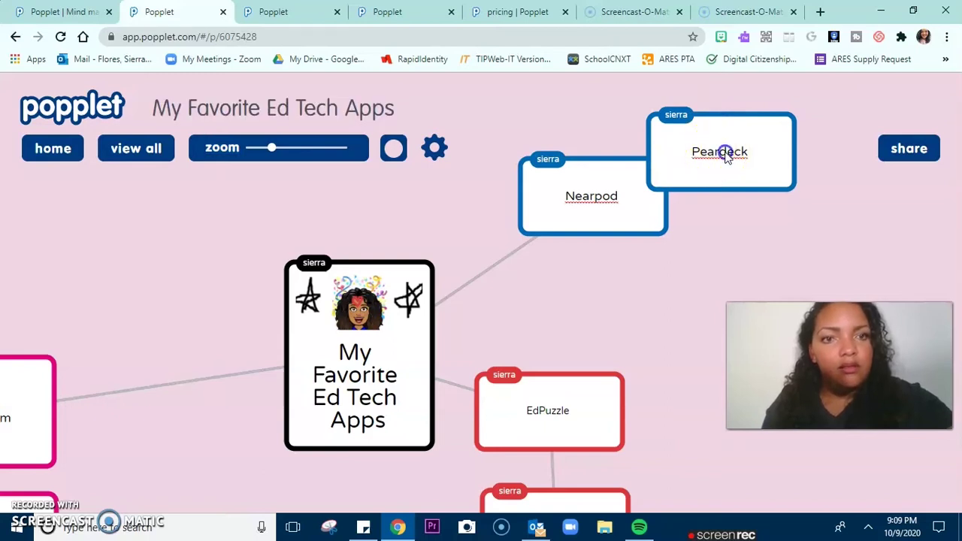
{"action": "left_click", "coordinate": [726, 154]}
{"action": "left_click", "coordinate": [764, 167]}
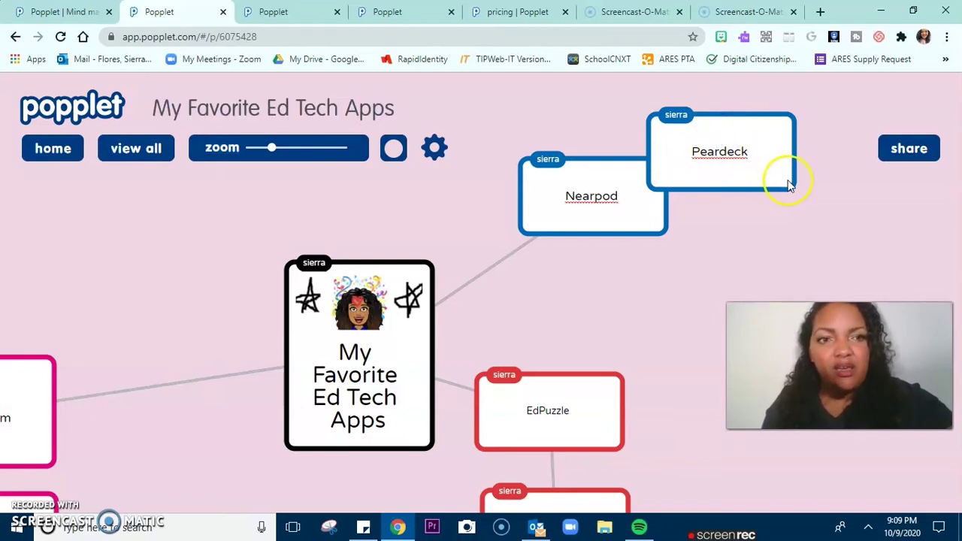
{"action": "left_click_drag", "start_coordinate": [801, 188], "coordinate": [844, 226]}
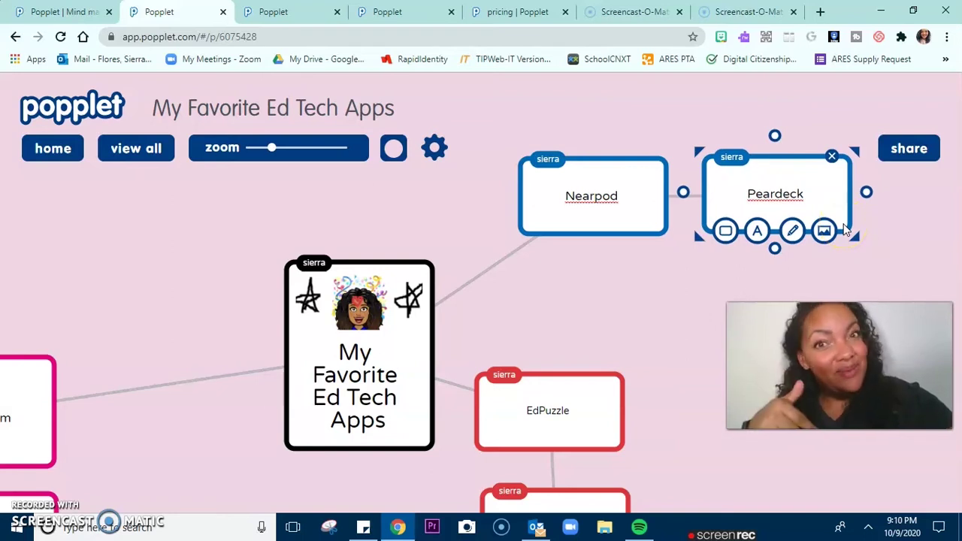
{"action": "left_click", "coordinate": [671, 243]}
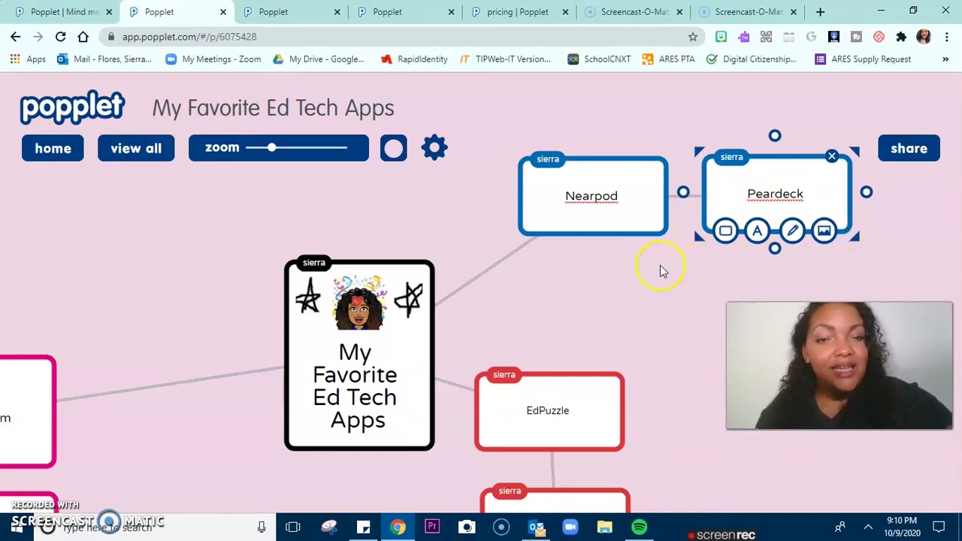
{"action": "left_click", "coordinate": [660, 265]}
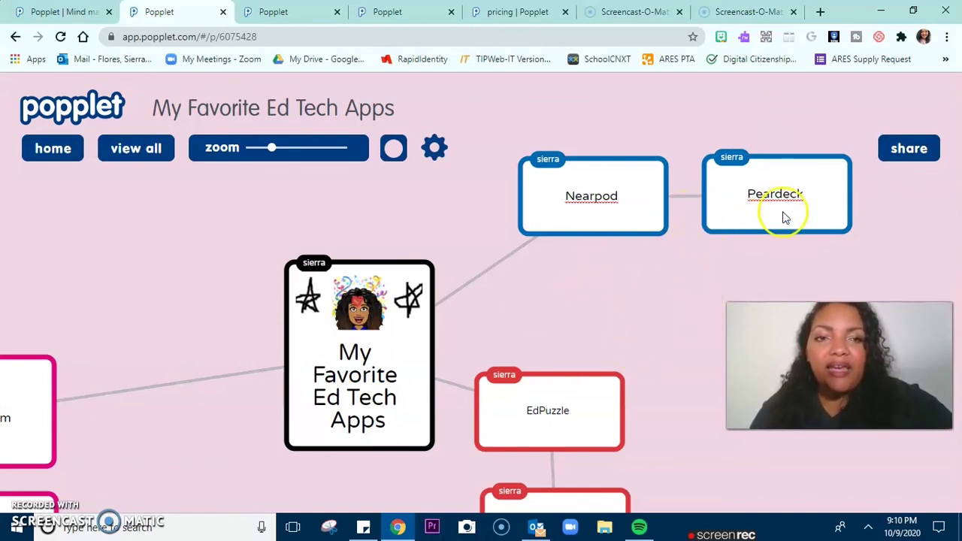
- Hide the name badges on all popples of the "My Favorite Ed Tech Apps" mind map
{"action": "left_click_drag", "start_coordinate": [511, 305], "coordinate": [554, 291]}
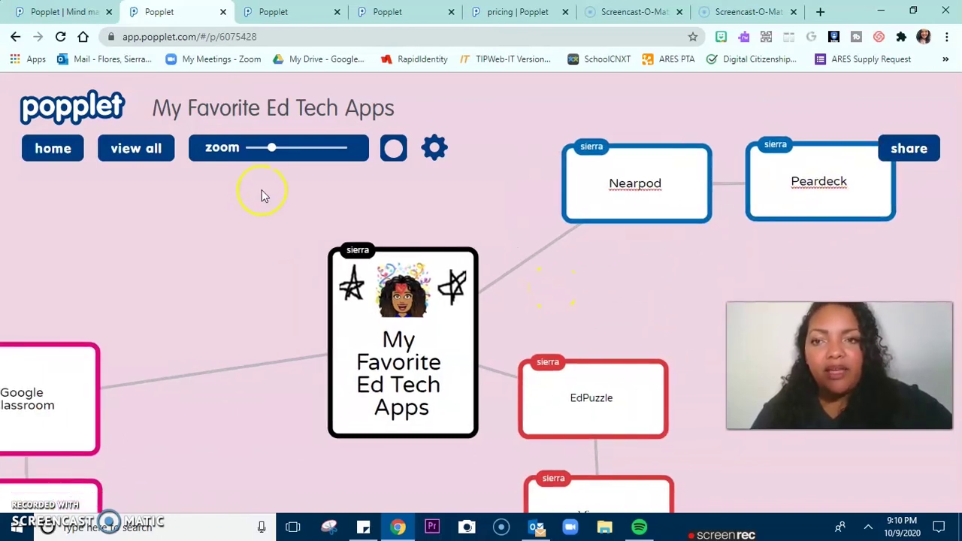
{"action": "left_click_drag", "start_coordinate": [273, 150], "coordinate": [321, 158]}
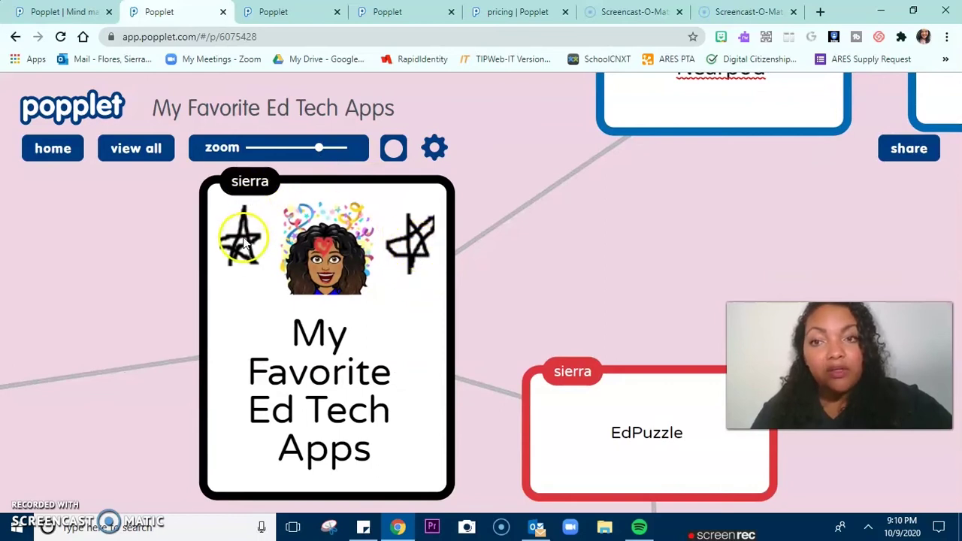
{"action": "left_click_drag", "start_coordinate": [319, 154], "coordinate": [276, 174]}
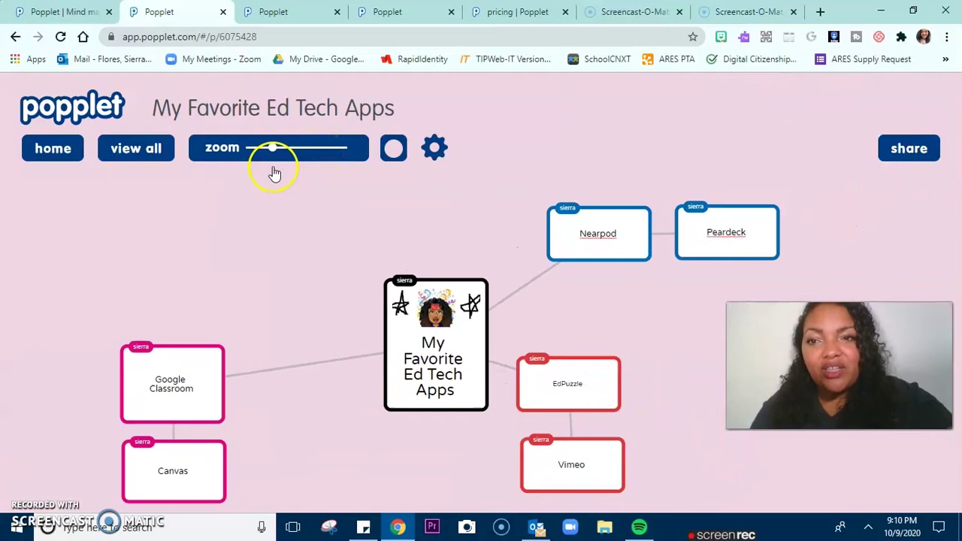
{"action": "left_click", "coordinate": [433, 149]}
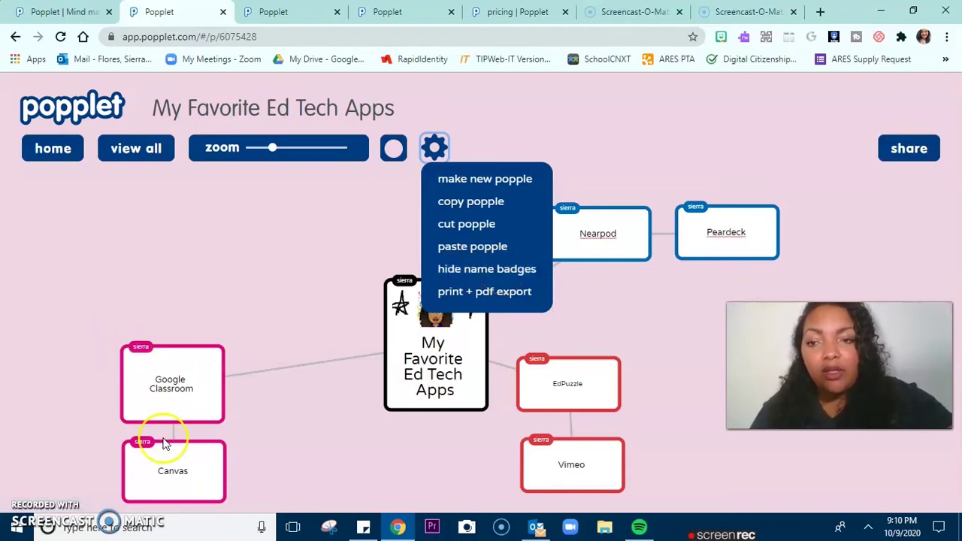
{"action": "left_click", "coordinate": [147, 352]}
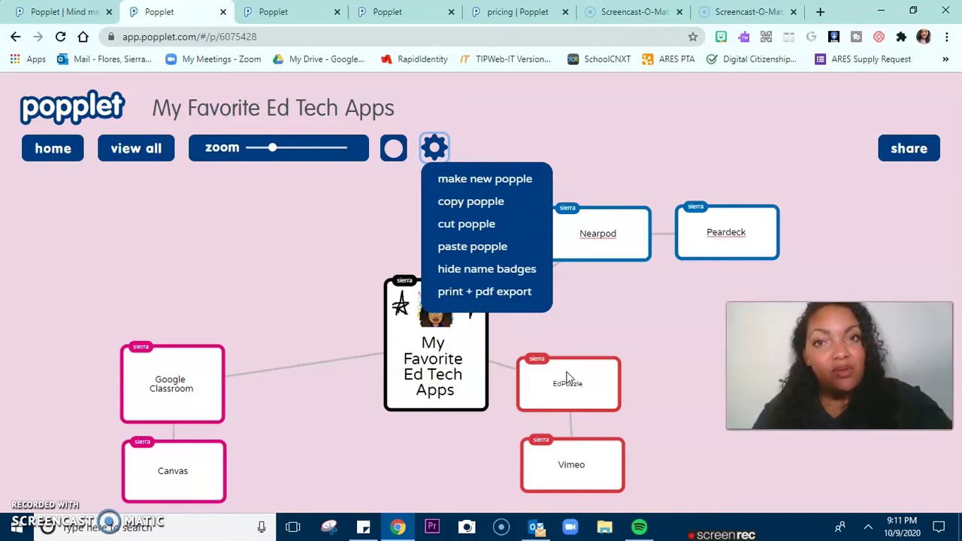
{"action": "left_click", "coordinate": [509, 279]}
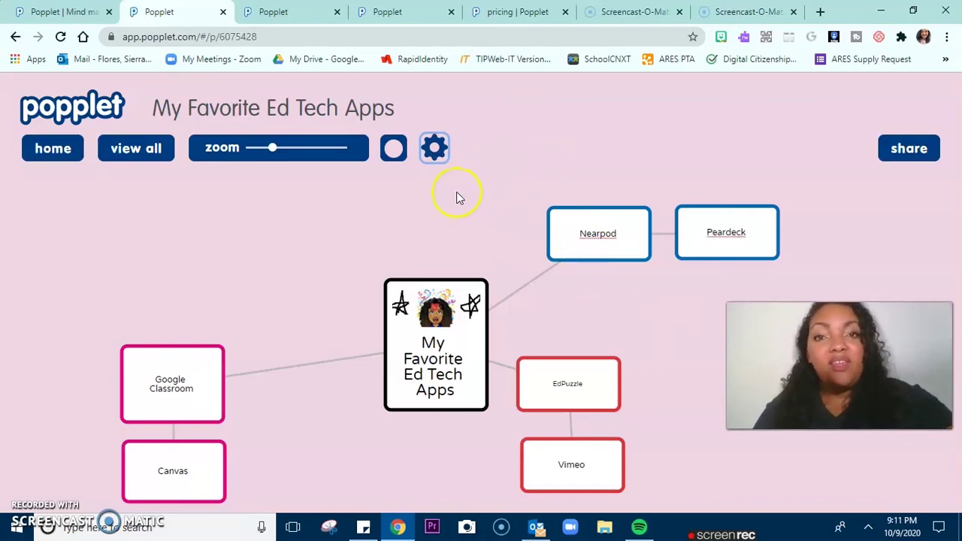
- Open the sharing options, make the popplet public, and switch it back to private before closing them
{"action": "left_click", "coordinate": [901, 156]}
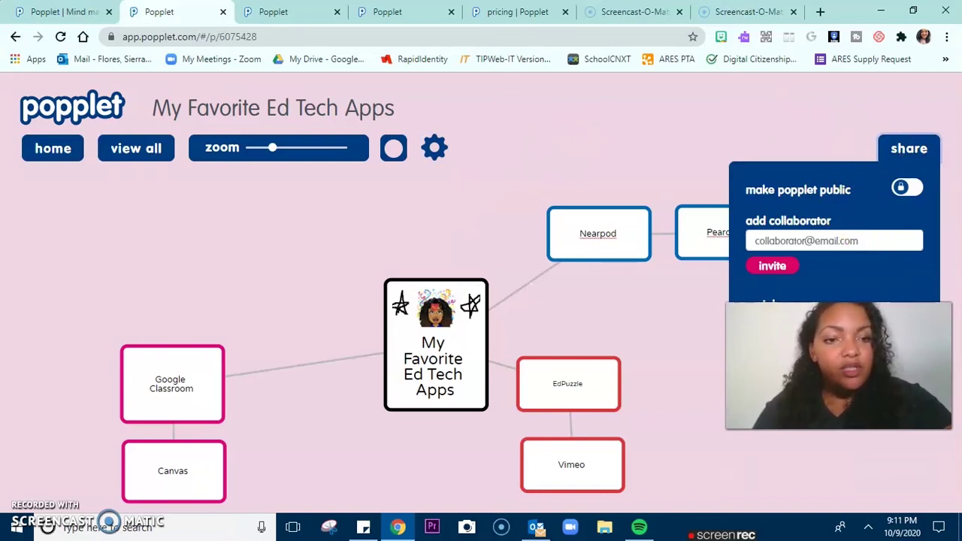
{"action": "left_click", "coordinate": [836, 241]}
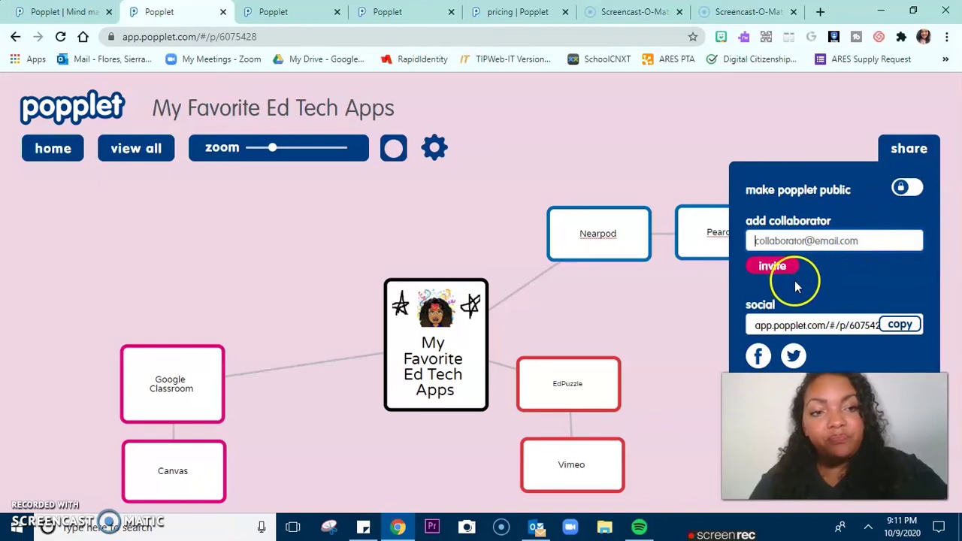
{"action": "left_click", "coordinate": [901, 188]}
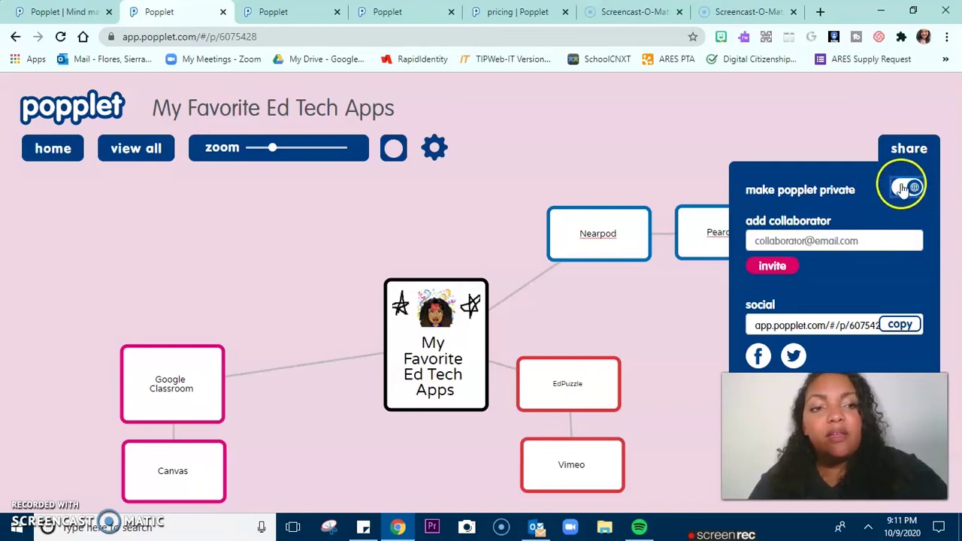
{"action": "left_click", "coordinate": [903, 188]}
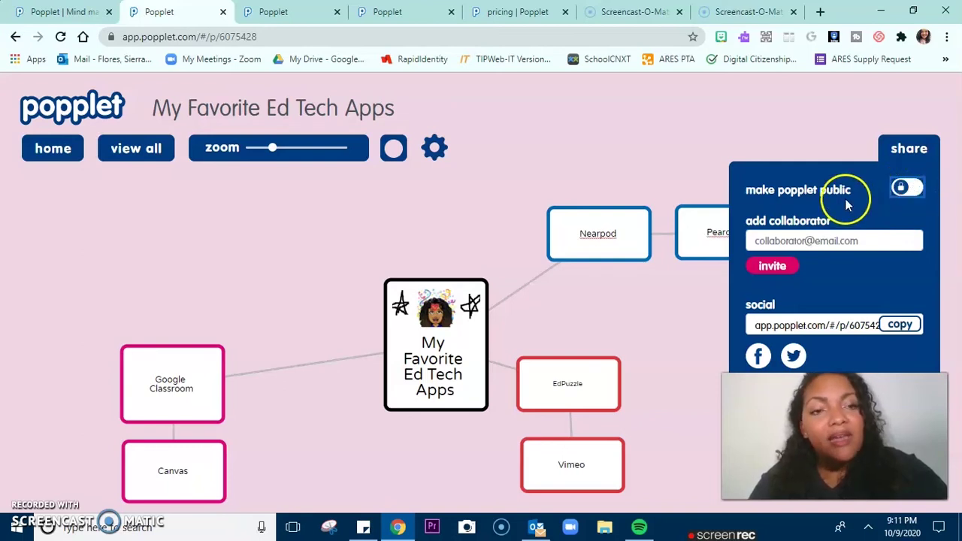
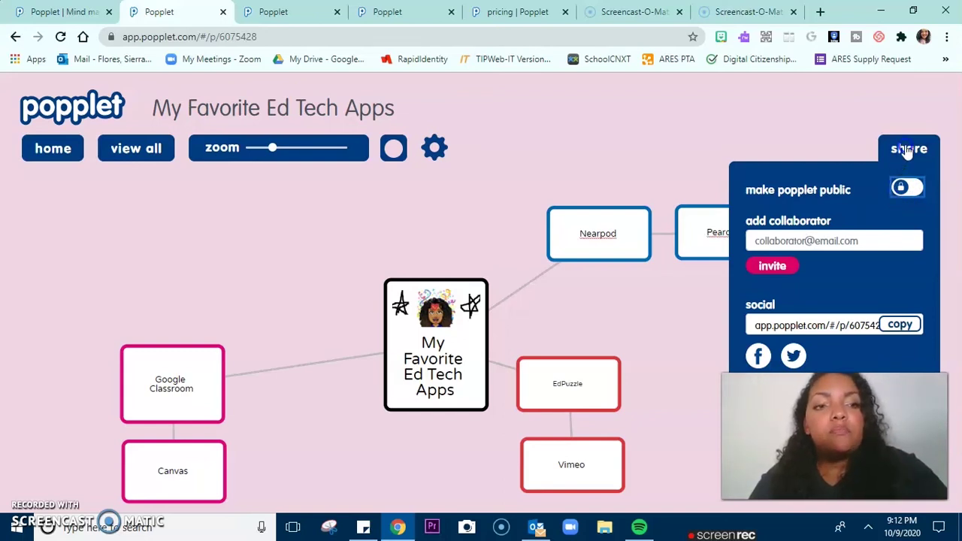
{"action": "left_click", "coordinate": [676, 125]}
{"action": "left_click_drag", "start_coordinate": [353, 254], "coordinate": [370, 239]}
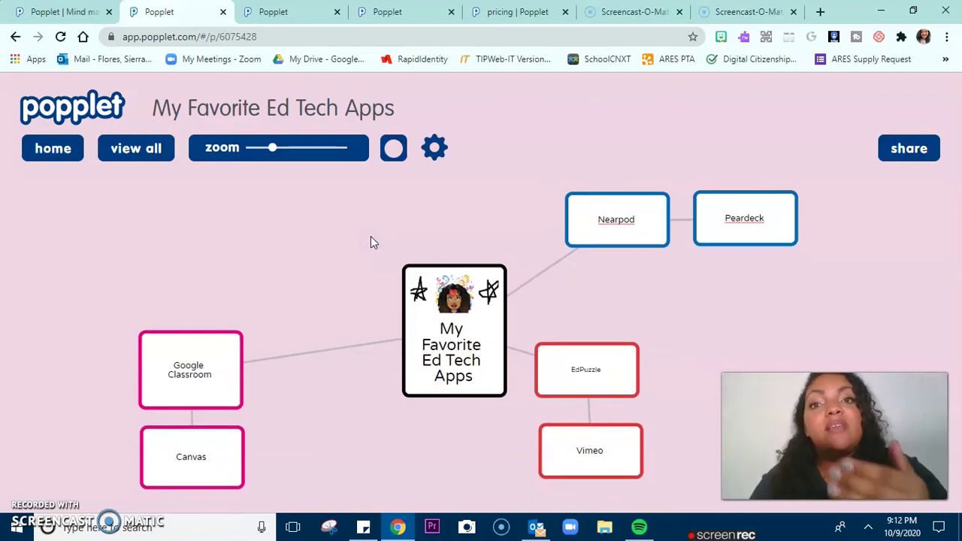
- Switch to the Dogs popplet and examine its central popple and the surrounding dog photos and captions up close
{"action": "left_click", "coordinate": [280, 12]}
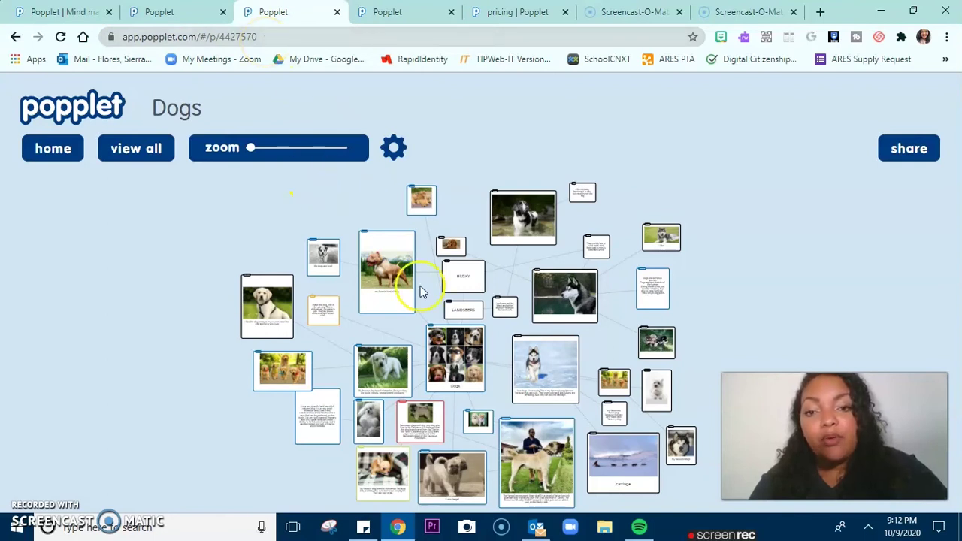
{"action": "left_click", "coordinate": [453, 346]}
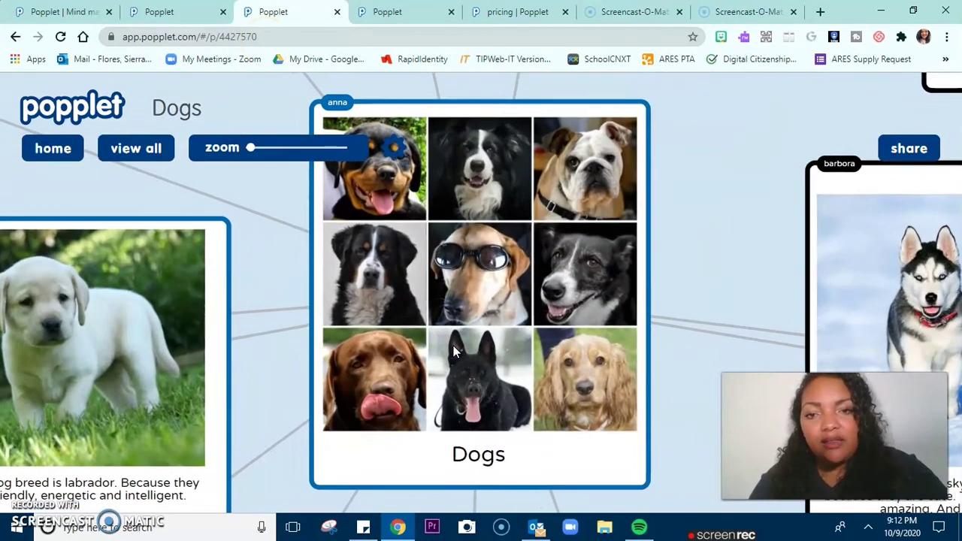
{"action": "left_click", "coordinate": [487, 277]}
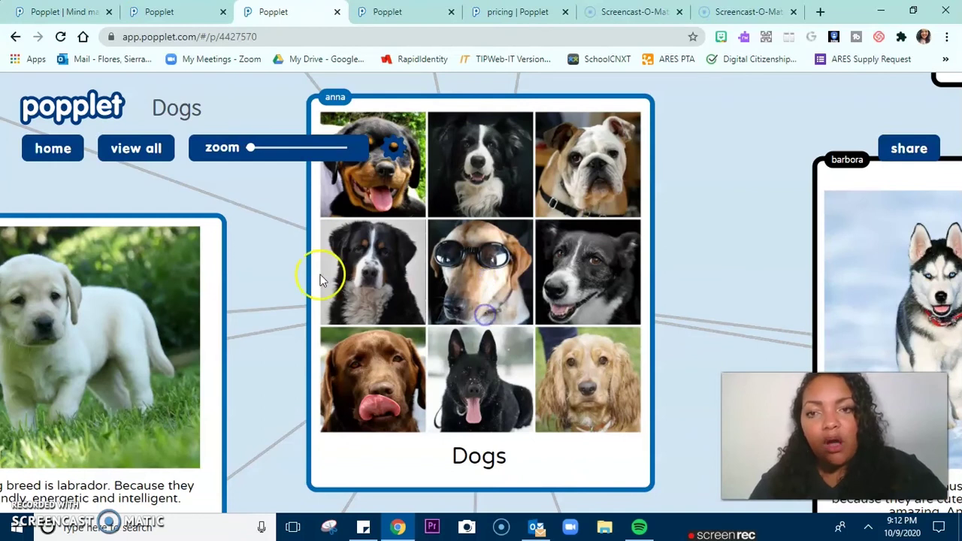
{"action": "left_click_drag", "start_coordinate": [266, 263], "coordinate": [677, 220]}
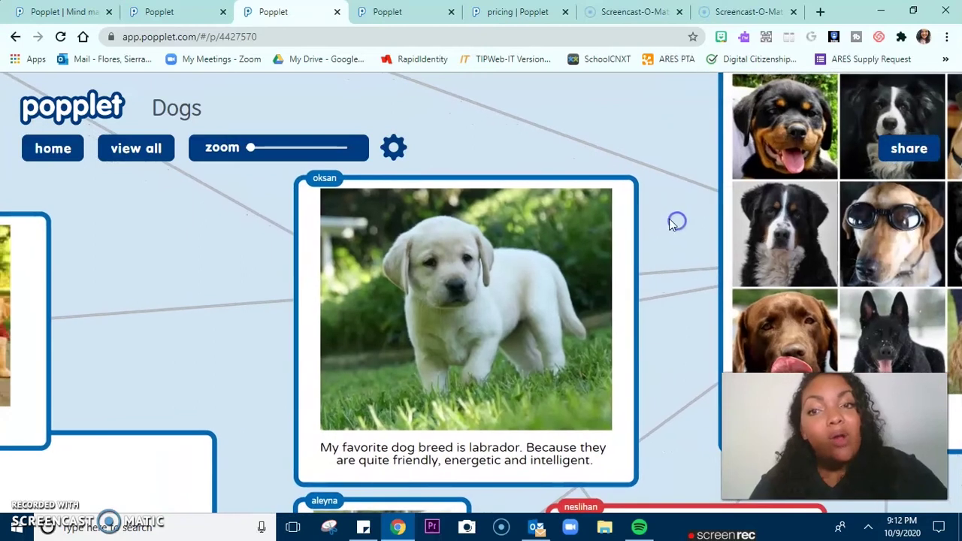
{"action": "left_click_drag", "start_coordinate": [152, 251], "coordinate": [612, 356]}
{"action": "left_click_drag", "start_coordinate": [498, 246], "coordinate": [455, 538]}
{"action": "left_click", "coordinate": [698, 231]}
{"action": "left_click_drag", "start_coordinate": [699, 230], "coordinate": [369, 533]}
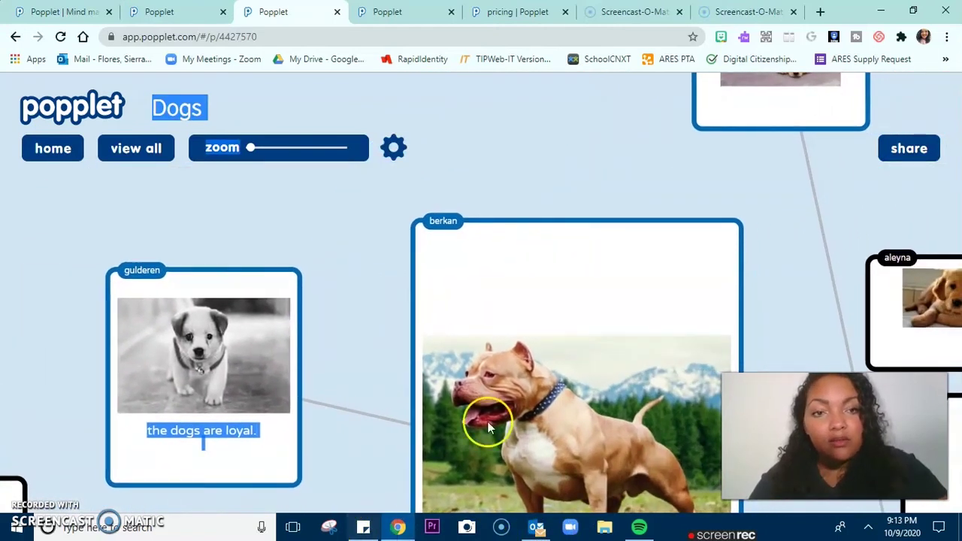
{"action": "left_click_drag", "start_coordinate": [802, 318], "coordinate": [300, 538]}
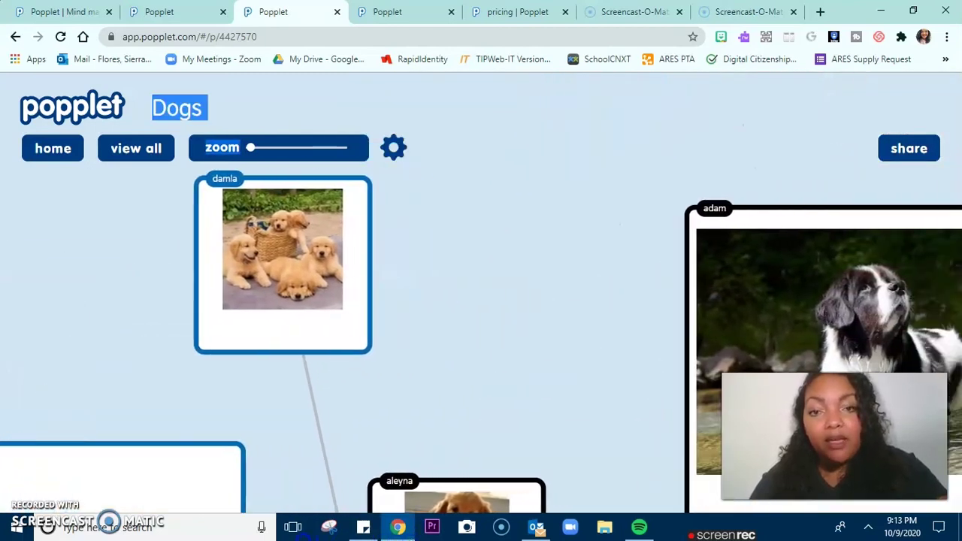
{"action": "left_click_drag", "start_coordinate": [612, 413], "coordinate": [155, 365]}
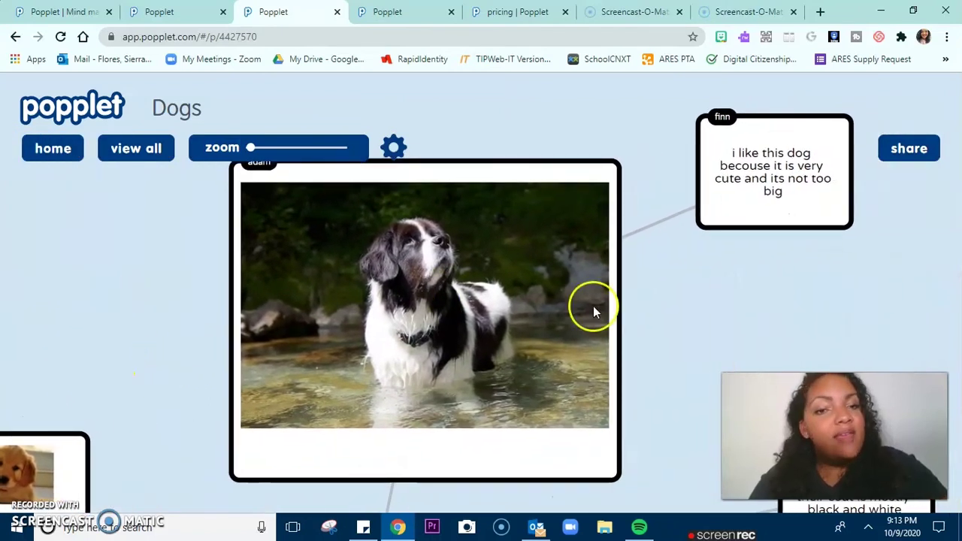
{"action": "left_click_drag", "start_coordinate": [671, 338], "coordinate": [672, 318]}
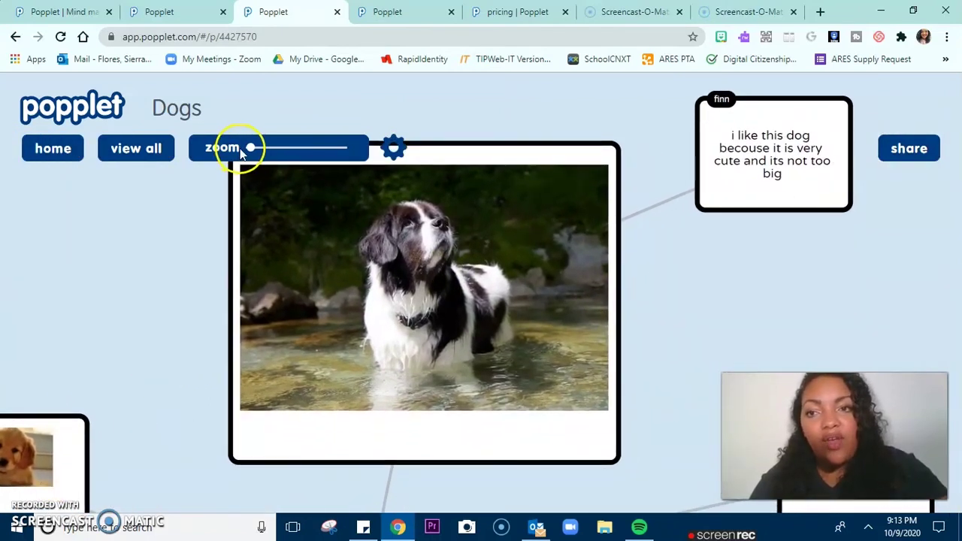
- Zoom out of the Dogs popplet, look over its connected popples, and view the whole map at once
{"action": "mouse_move", "coordinate": [251, 148]}
{"action": "left_mouse_down"}
{"action": "mouse_move", "coordinate": [302, 161]}
{"action": "mouse_move", "coordinate": [256, 164]}
{"action": "left_mouse_up"}
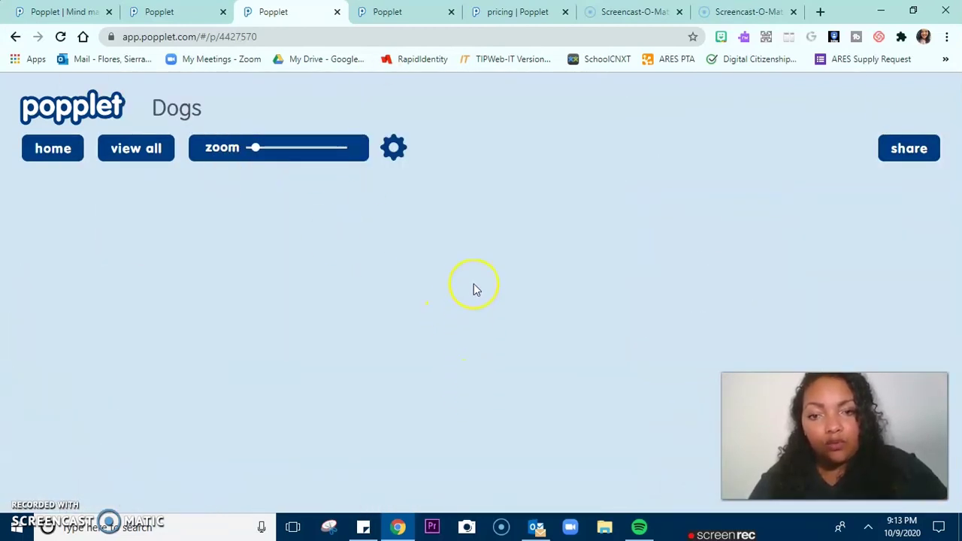
{"action": "left_click_drag", "start_coordinate": [469, 344], "coordinate": [386, 68]}
{"action": "left_click_drag", "start_coordinate": [479, 356], "coordinate": [449, 188]}
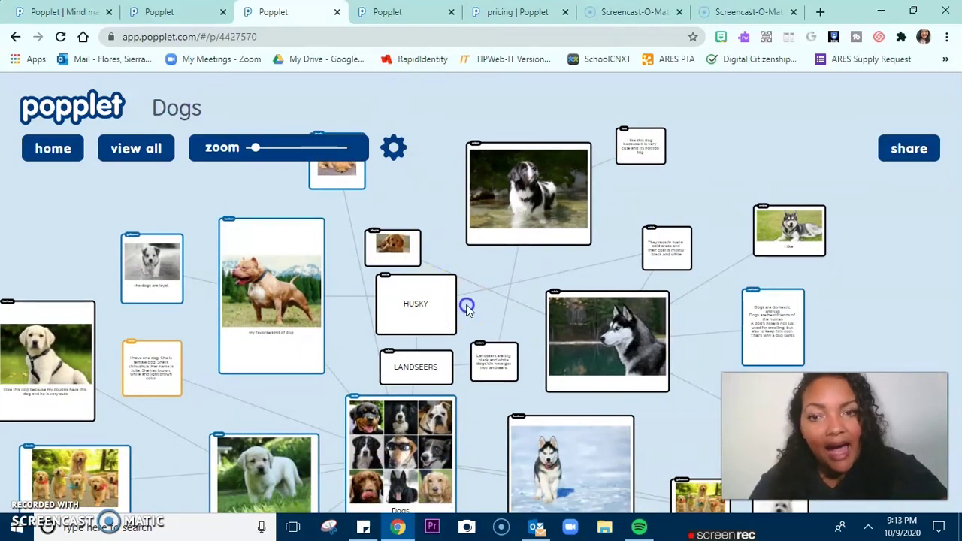
{"action": "left_click_drag", "start_coordinate": [466, 306], "coordinate": [465, 187]}
{"action": "left_click_drag", "start_coordinate": [492, 325], "coordinate": [499, 230]}
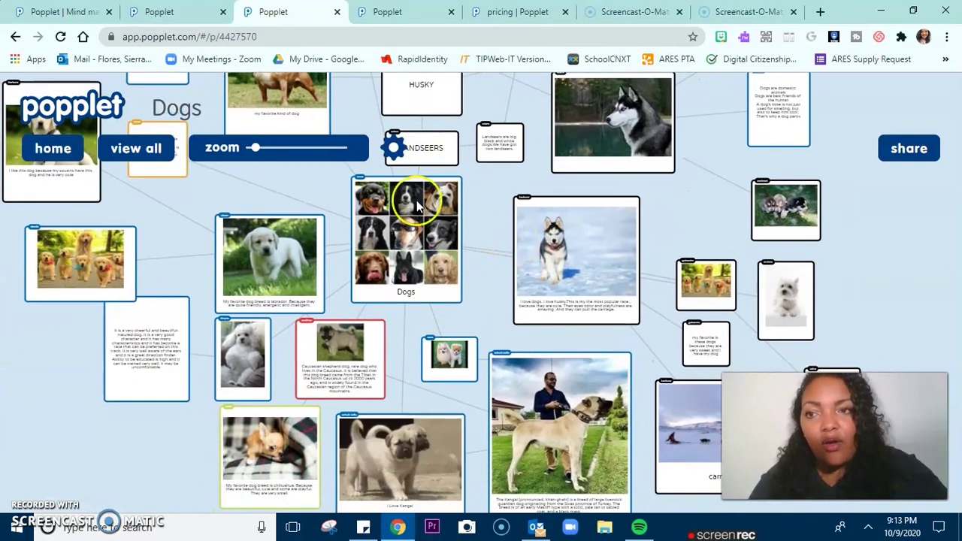
{"action": "left_click", "coordinate": [129, 149]}
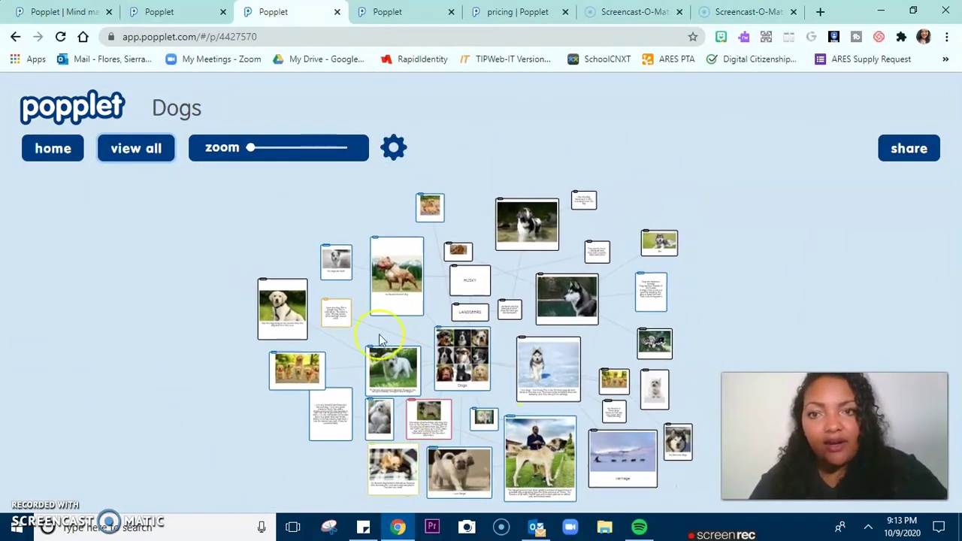
- Hide the name badges in the Dogs popplet and bring up its print and PDF export option
{"action": "left_click", "coordinate": [394, 149]}
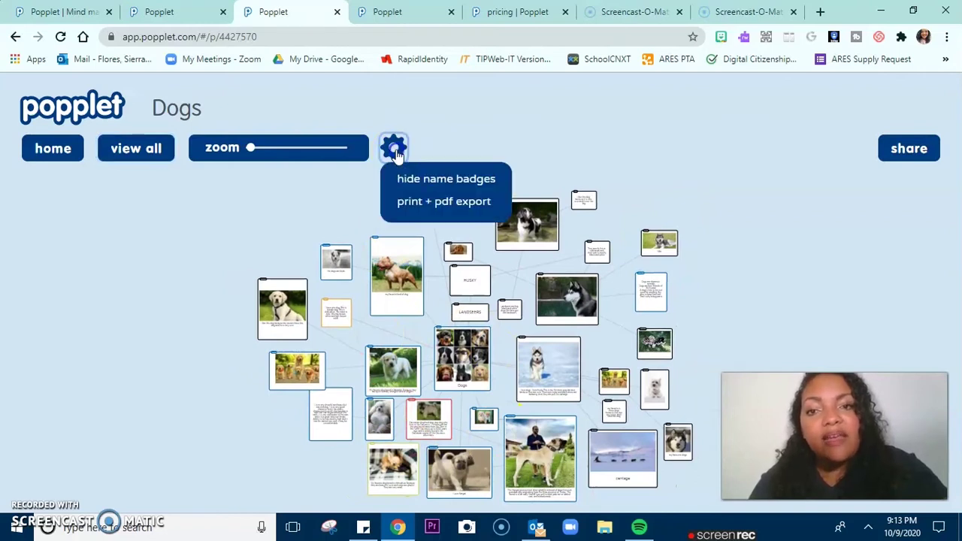
{"action": "left_click", "coordinate": [410, 178]}
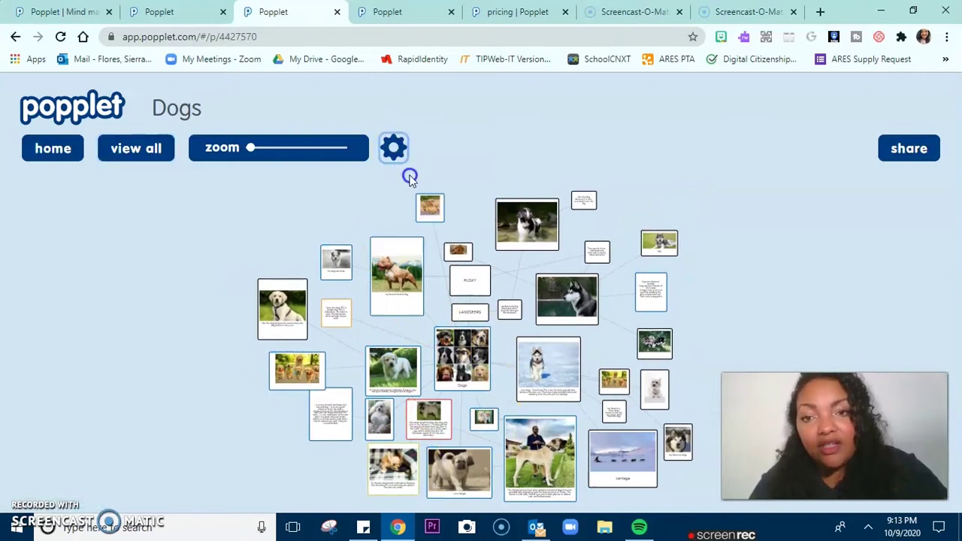
{"action": "left_click", "coordinate": [398, 154]}
{"action": "left_click", "coordinate": [423, 203]}
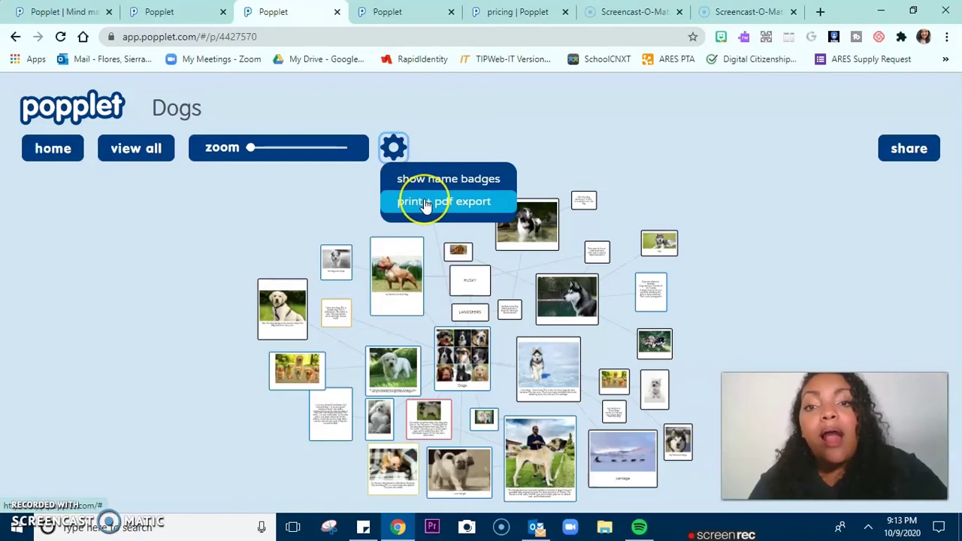